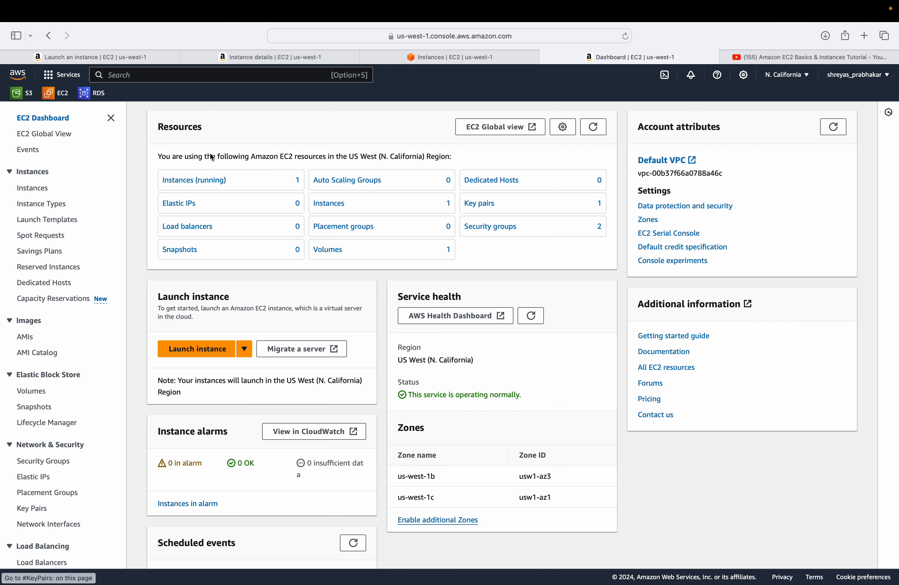
- Search the AWS services for EC2 and open the EC2 dashboard
click(117, 76)
click(62, 75)
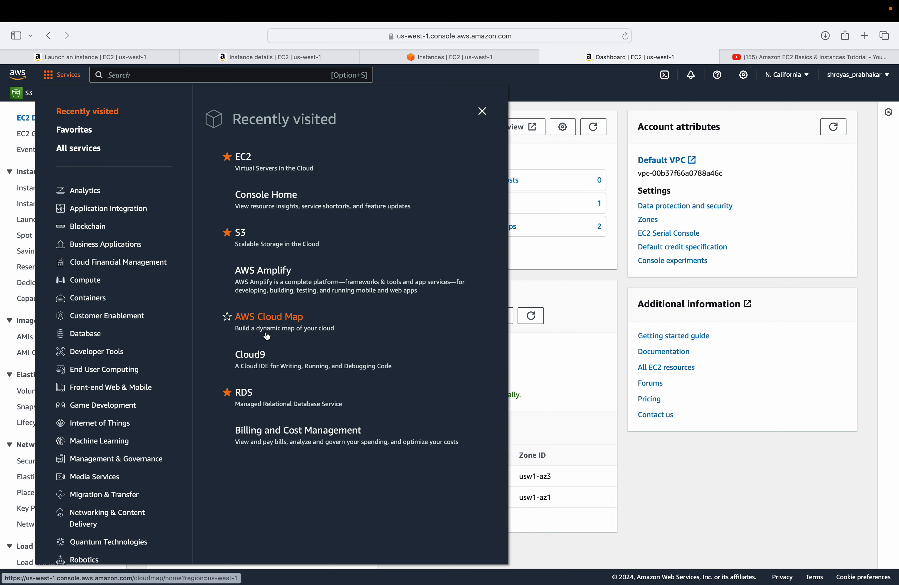
click(154, 76)
text(EC2)
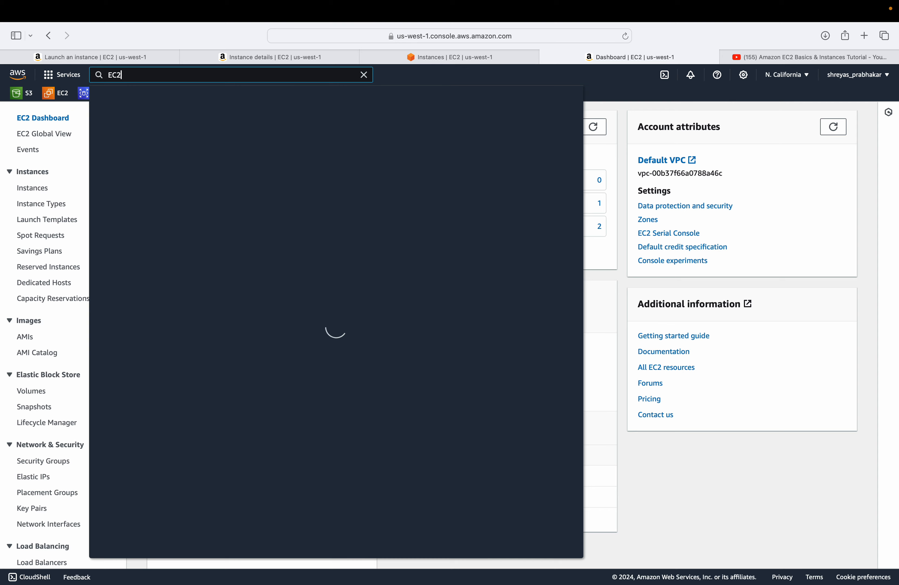
click(262, 157)
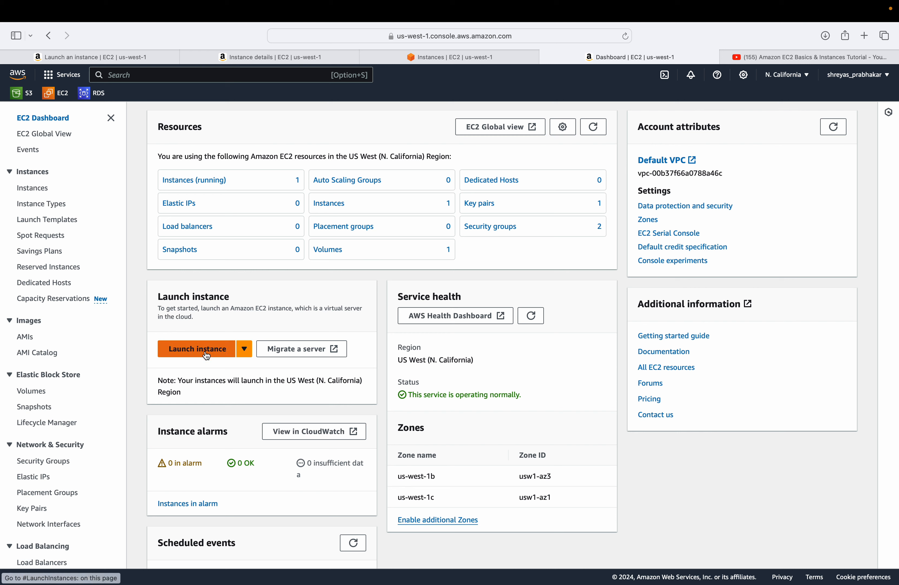
- Start launching a new EC2 instance without using a template
click(244, 349)
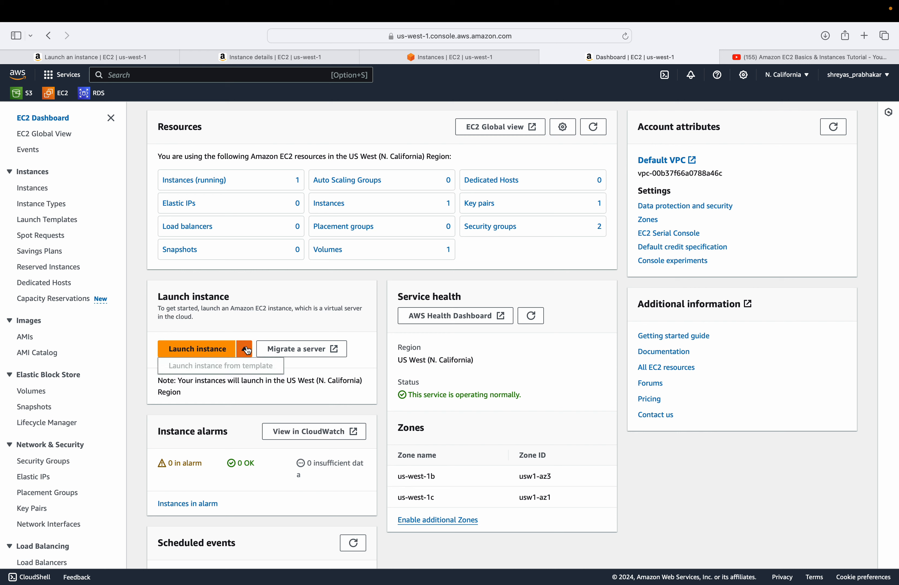
click(180, 353)
click(180, 353)
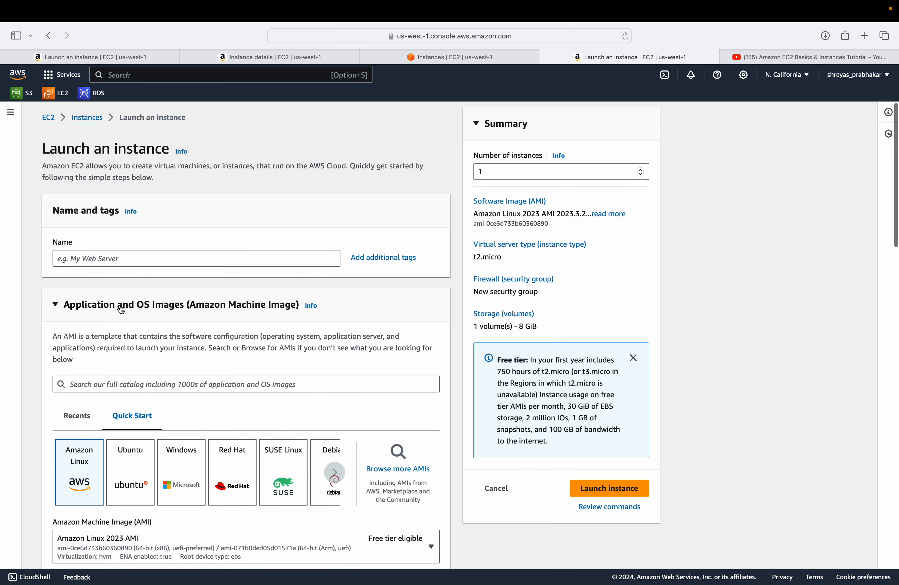
- Choose Amazon Linux with the Amazon Linux 2023 AMI as the operating system image and review its AMI ID
scroll(120, 308, down, 5)
scroll(120, 308, down, 1)
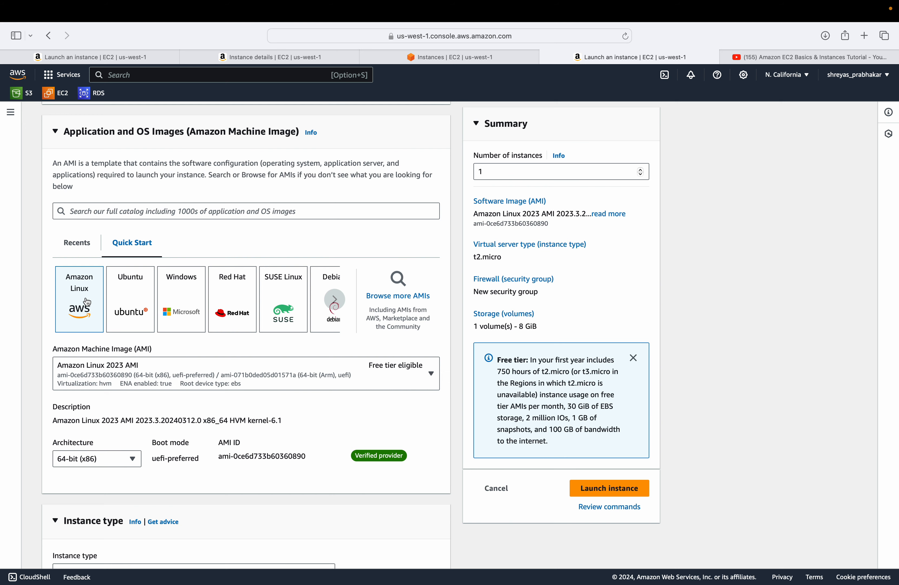
scroll(87, 302, down, 5)
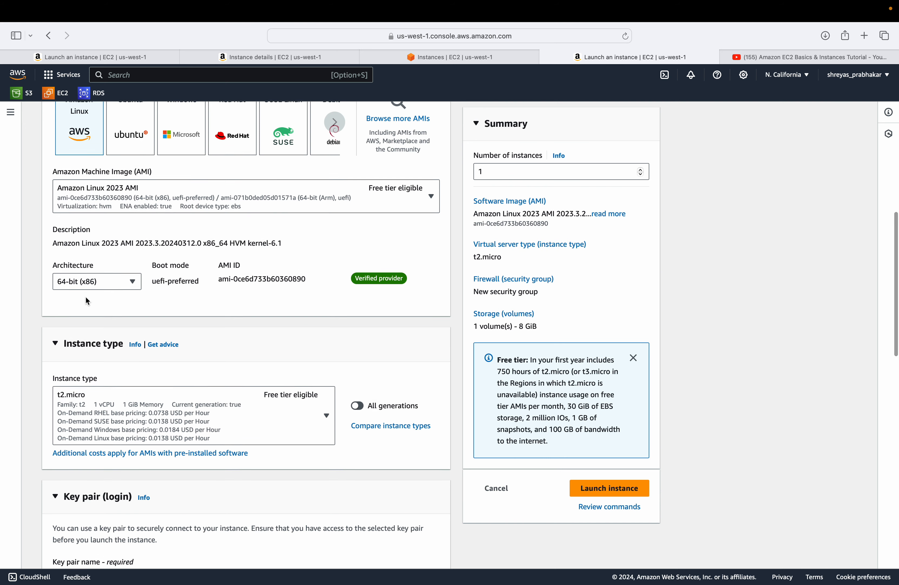
scroll(86, 301, up, 3)
click(132, 224)
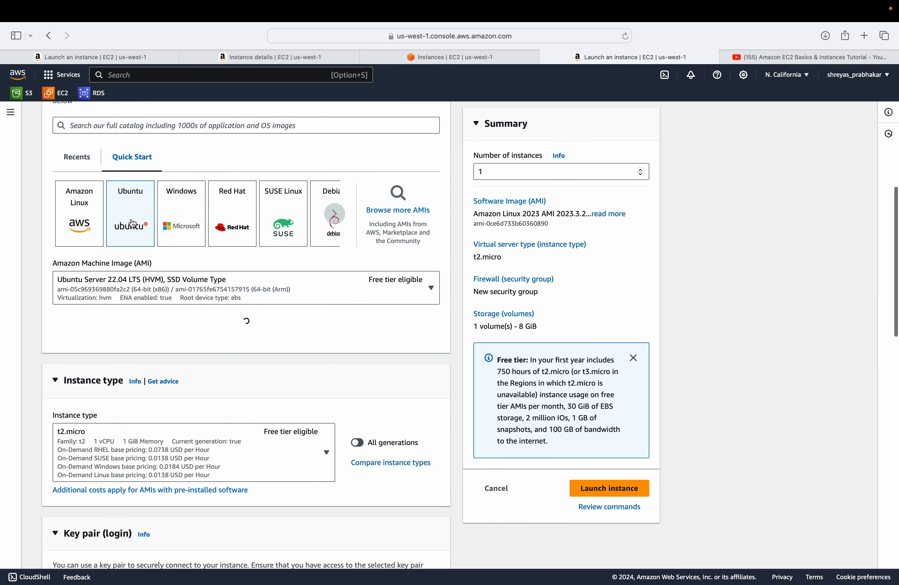
click(86, 224)
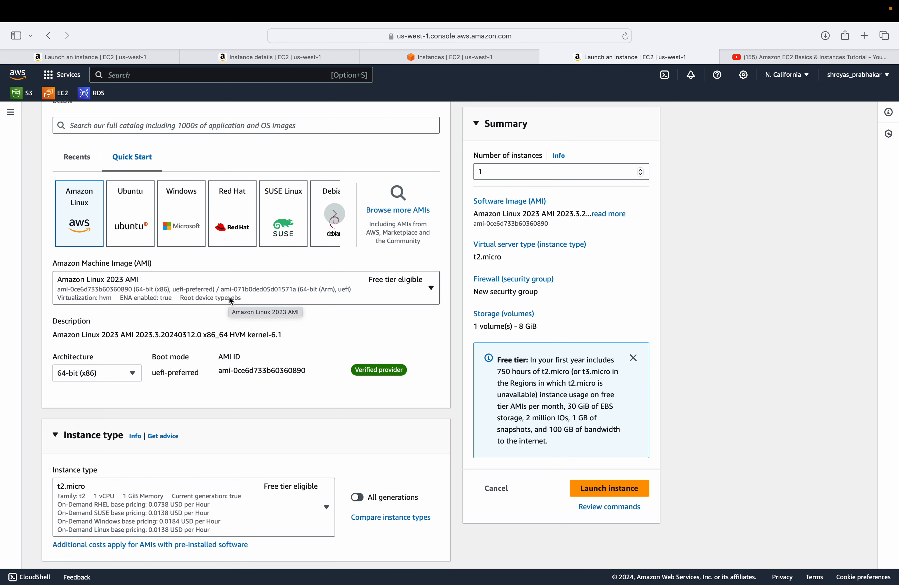
scroll(229, 378, down, 2)
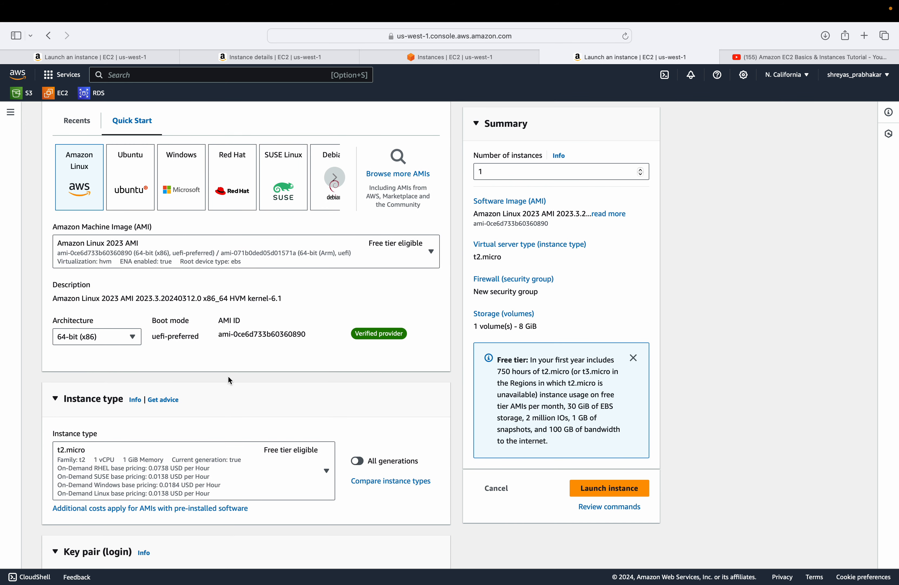
scroll(229, 377, down, 1)
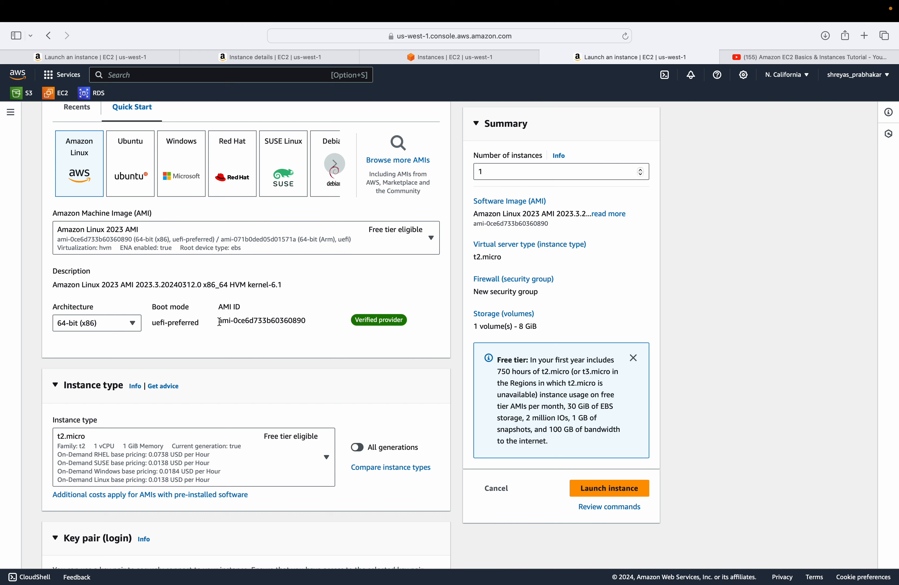
drag(219, 321, 319, 321)
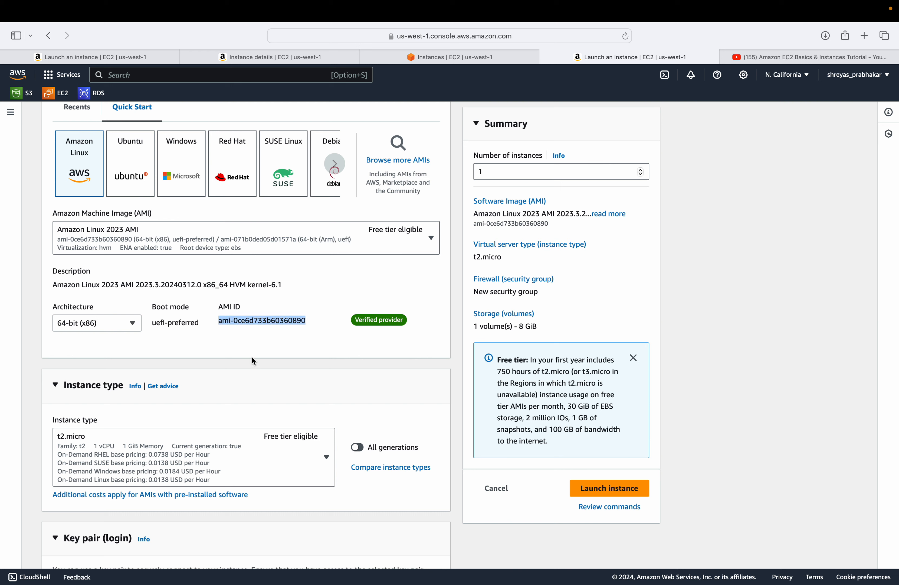
click(237, 344)
- Compare the available instance types and choose the free-tier-eligible t2.micro
scroll(237, 344, down, 3)
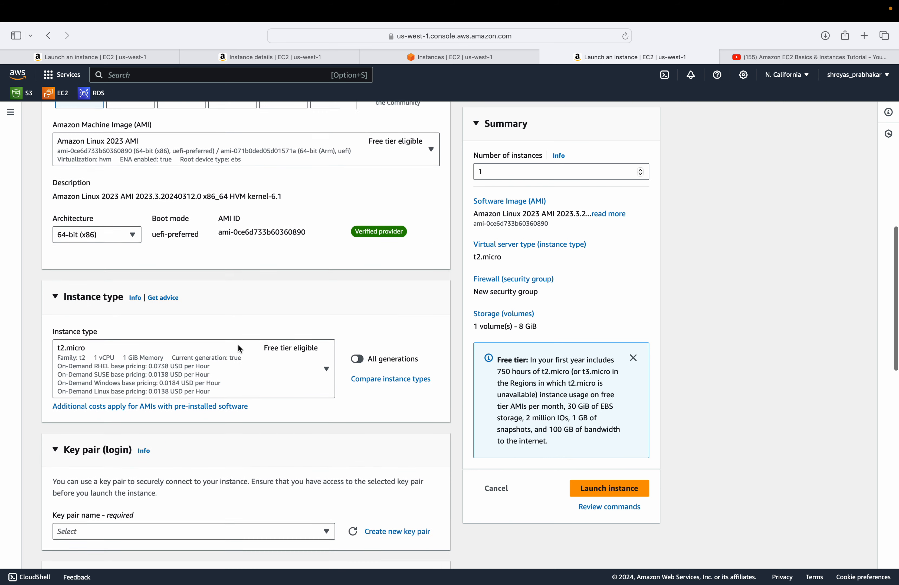
scroll(239, 348, down, 2)
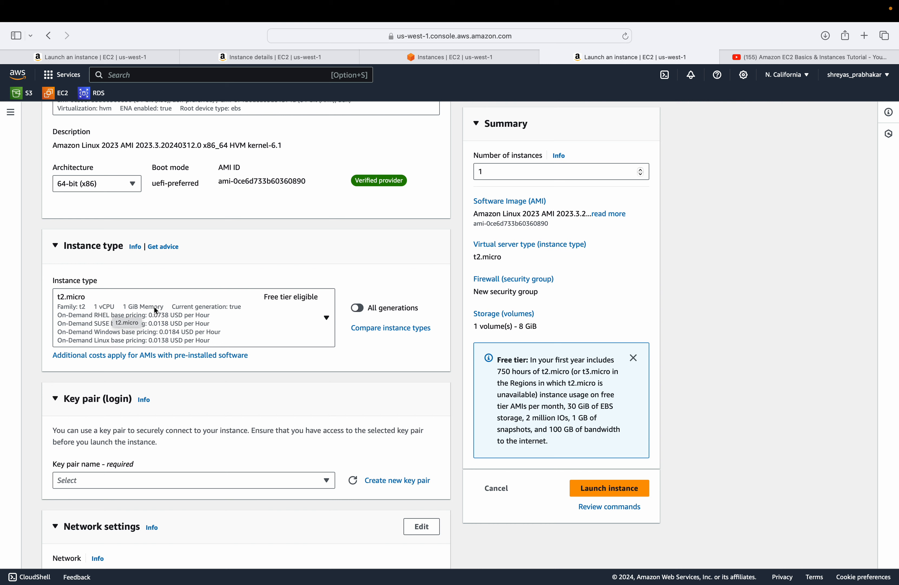
click(326, 318)
scroll(188, 433, down, 2)
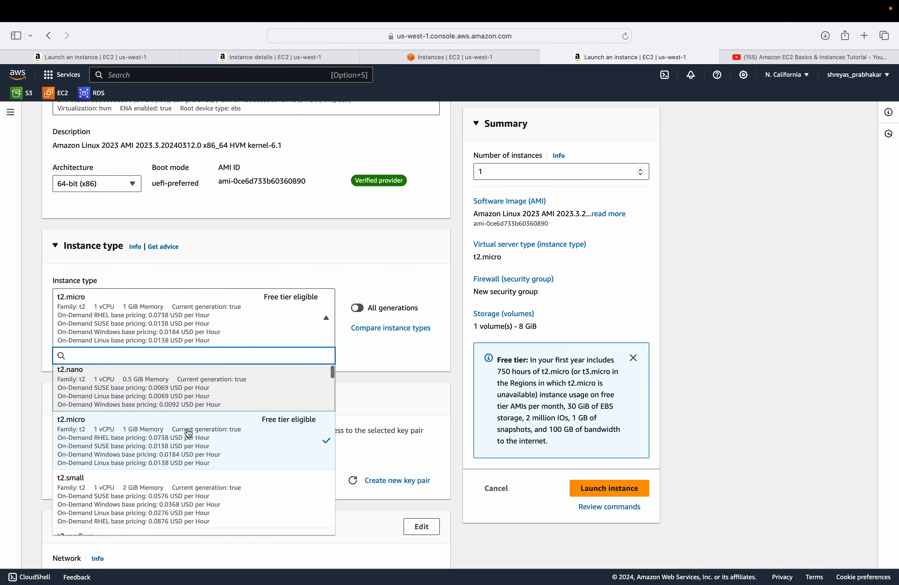
scroll(188, 432, down, 1)
scroll(189, 432, down, 2)
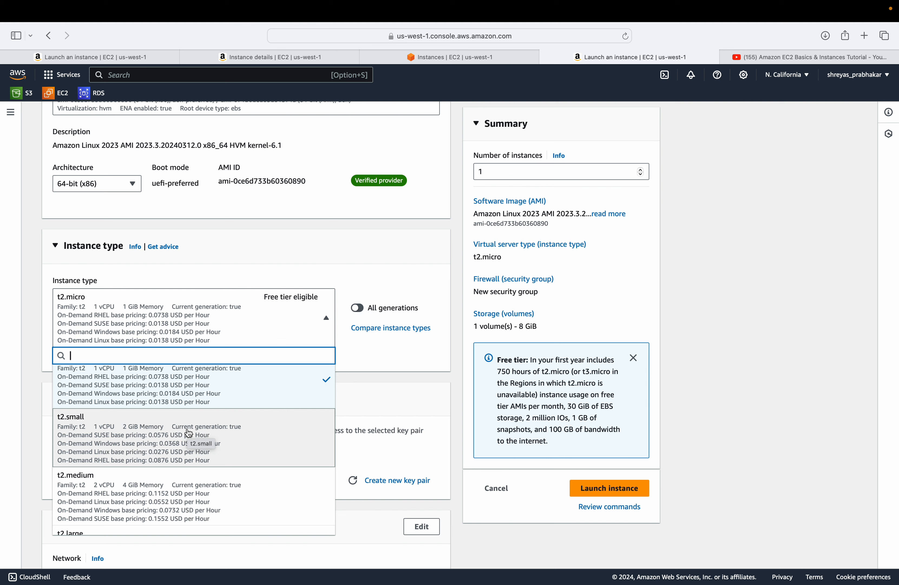
scroll(188, 432, down, 3)
scroll(188, 433, up, 6)
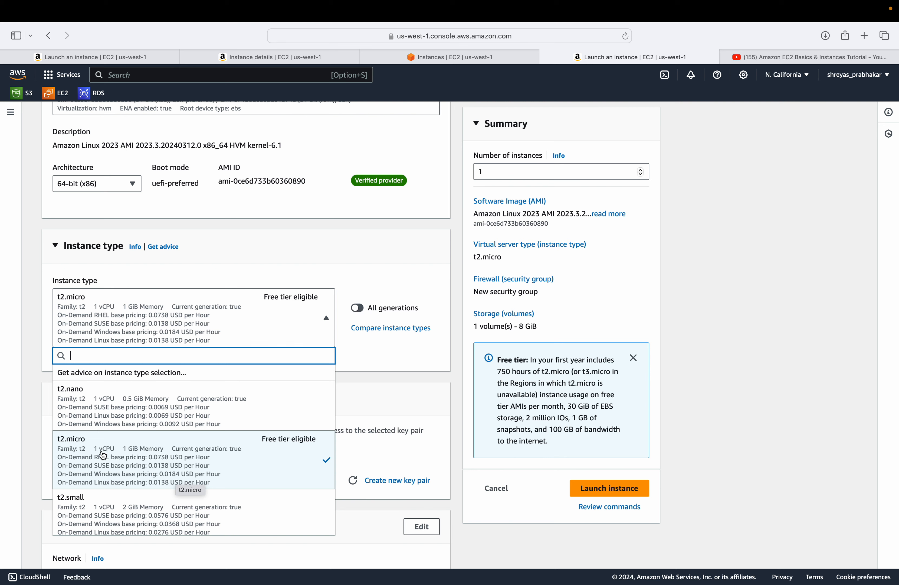
scroll(171, 465, down, 1)
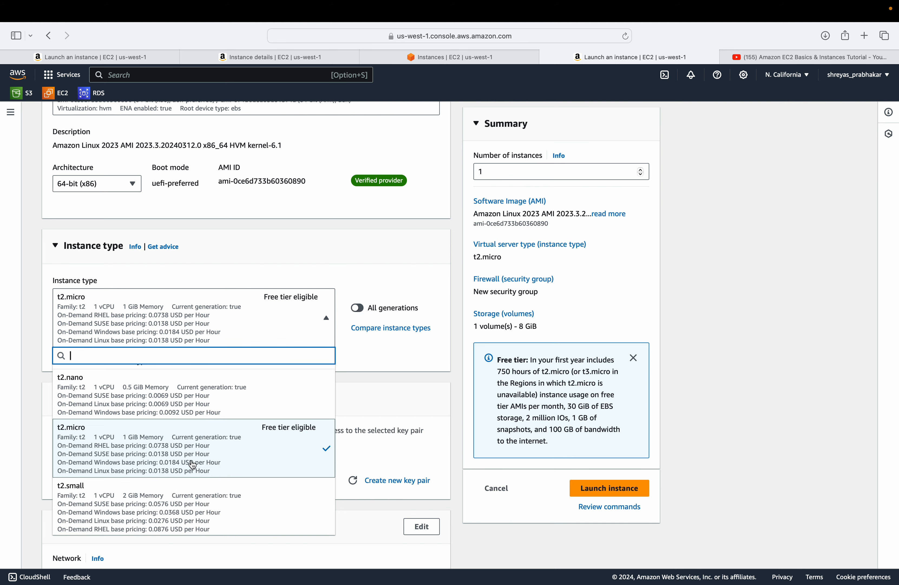
click(192, 464)
- Create a new RSA key pair named demo01 in .pem format for logging in to the instance
scroll(192, 463, down, 3)
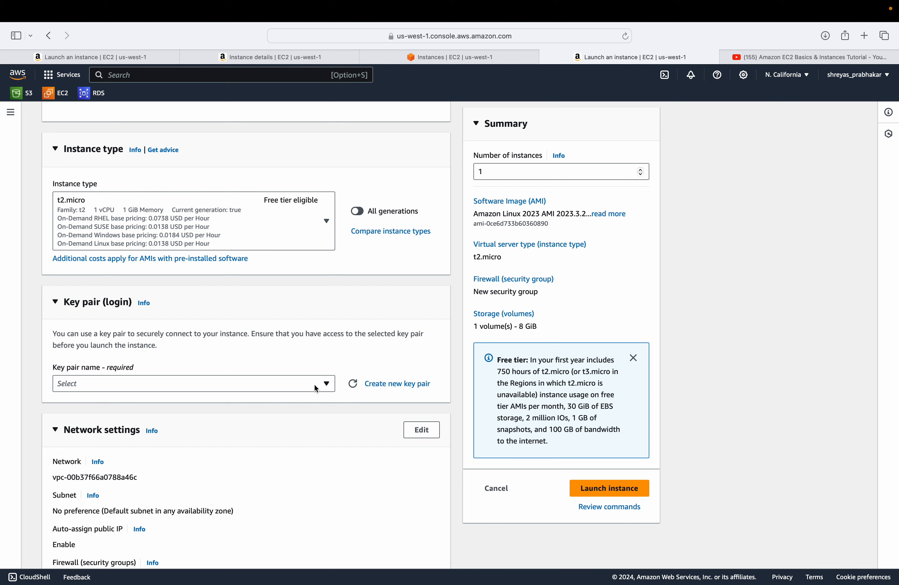
click(411, 384)
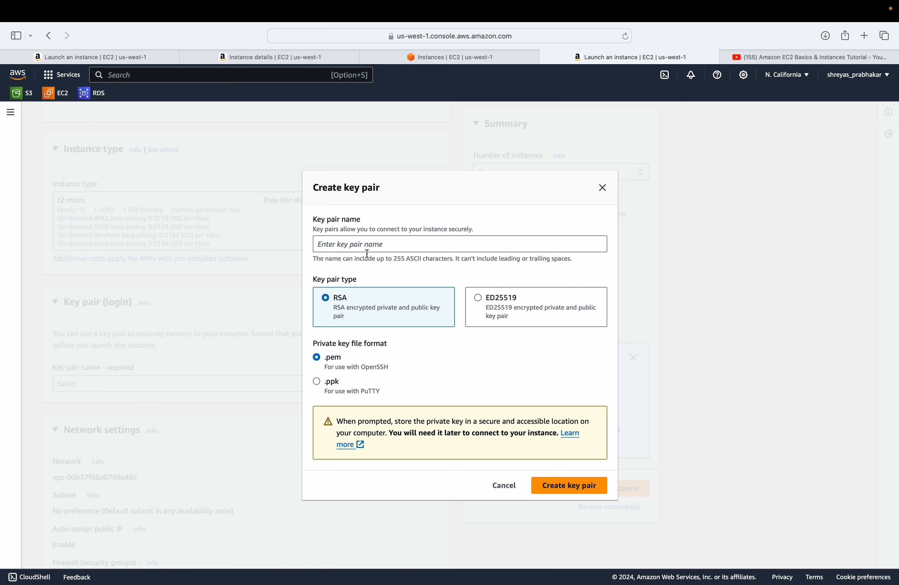
click(365, 244)
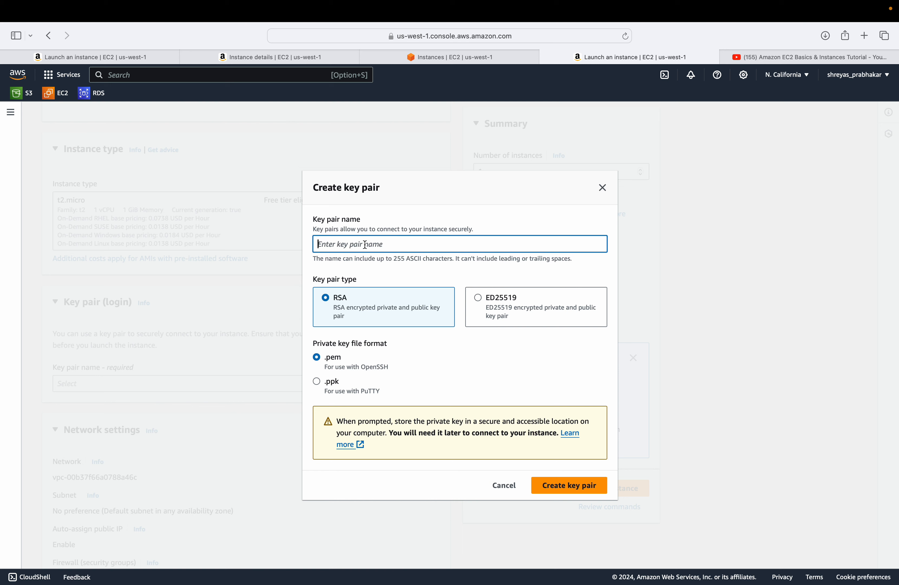
text(demo01)
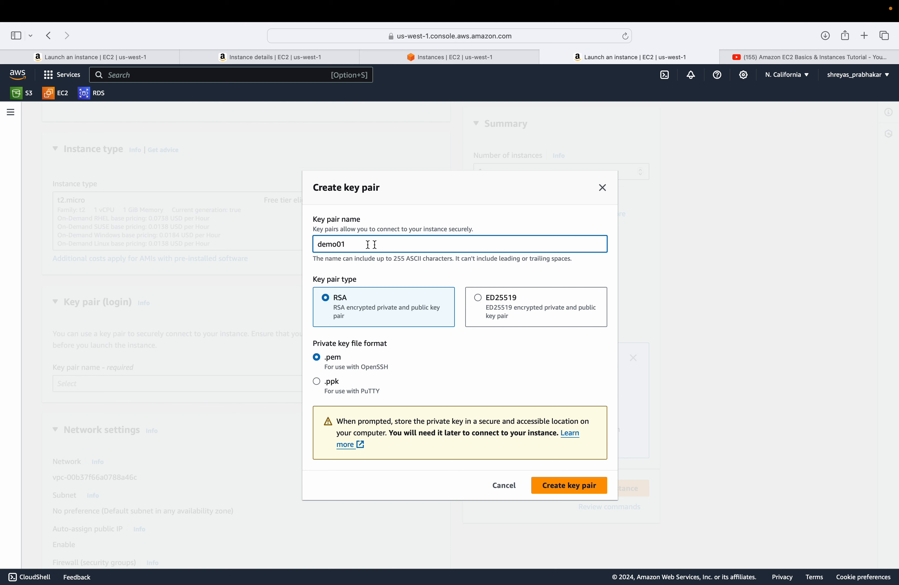
click(586, 489)
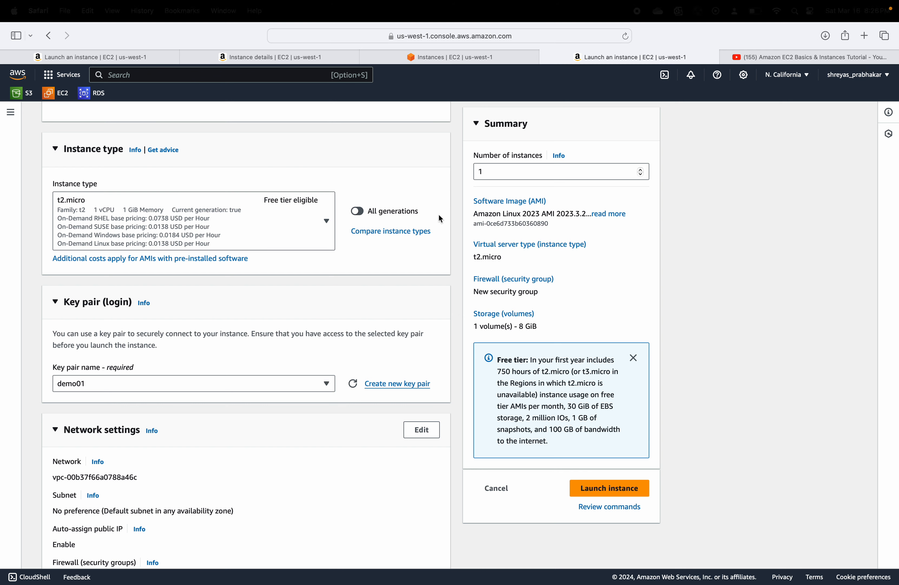
- Set the new security group to allow SSH from Anywhere (0.0.0.0/0) plus HTTPS and HTTP traffic from the internet
scroll(261, 385, down, 5)
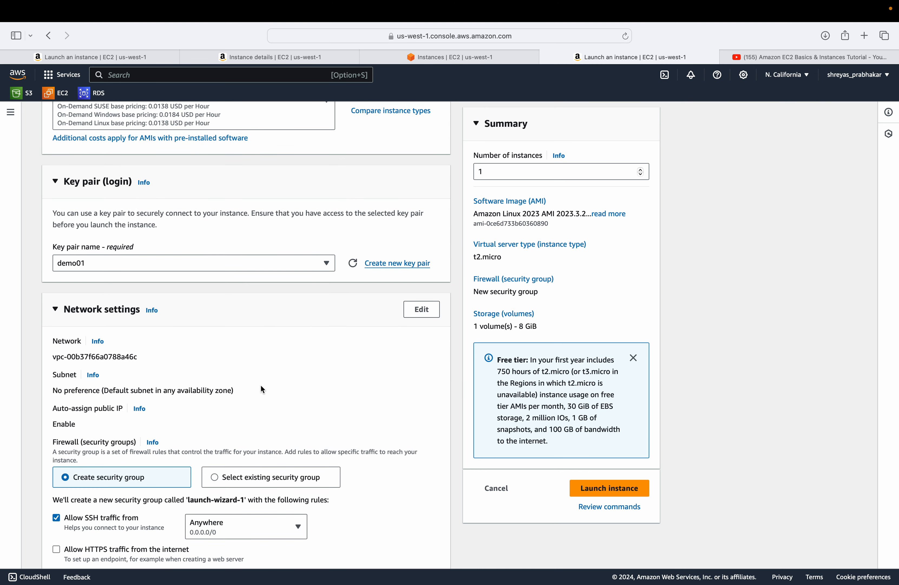
scroll(261, 384, down, 9)
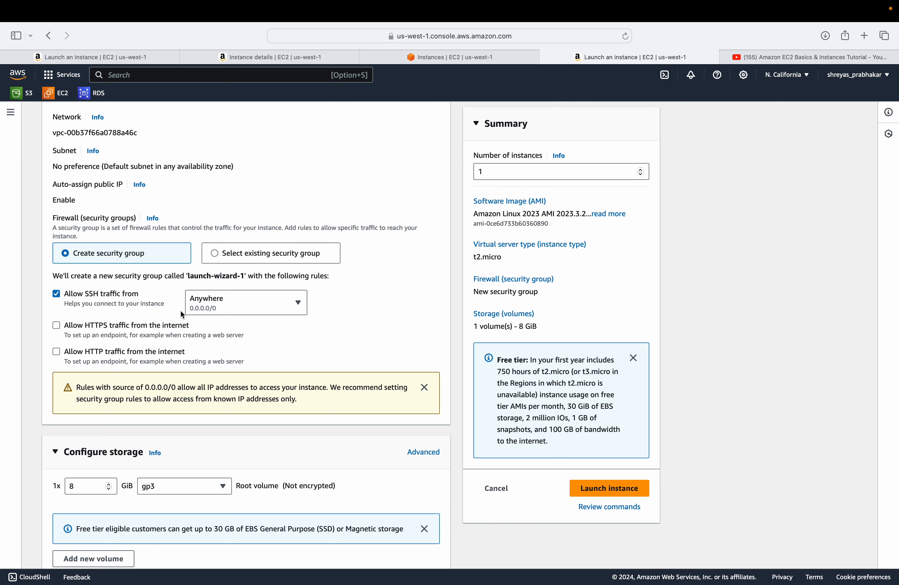
click(237, 308)
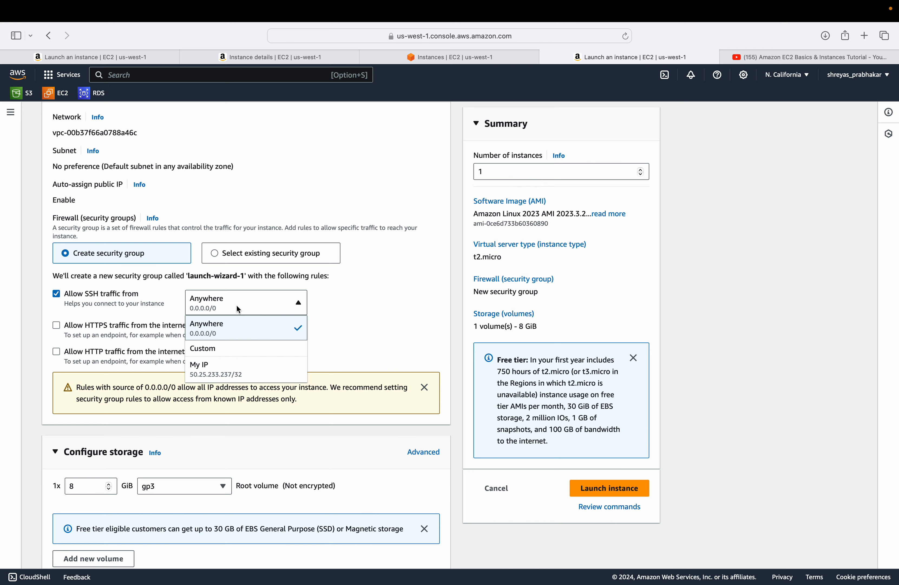
click(238, 371)
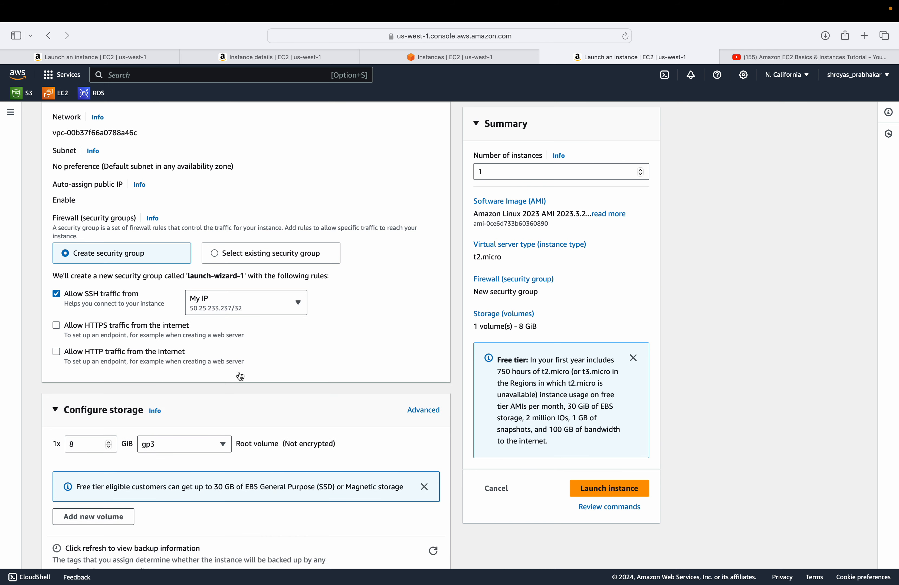
click(249, 305)
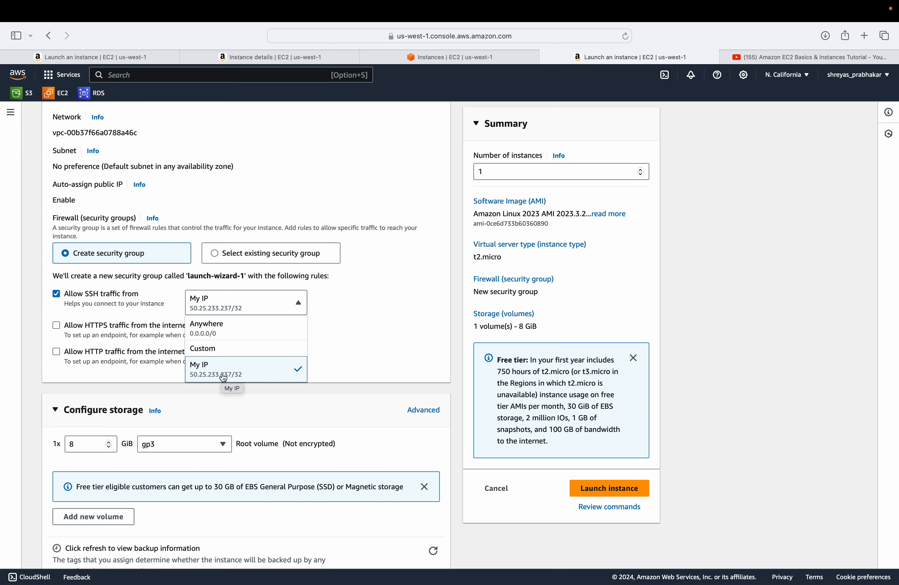
click(232, 331)
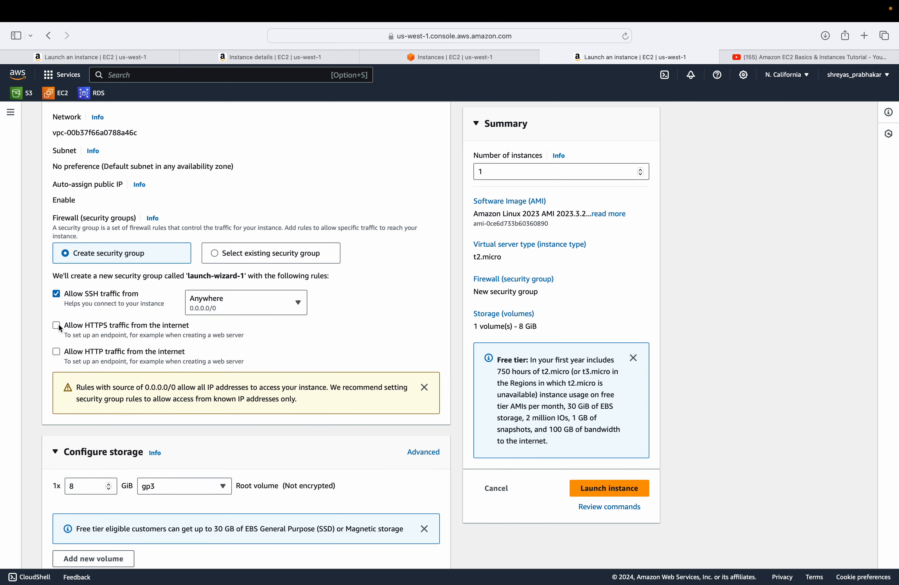
click(55, 352)
- Edit the network settings and choose the default VPC's subnet in availability zone us-west-1c
scroll(231, 359, up, 3)
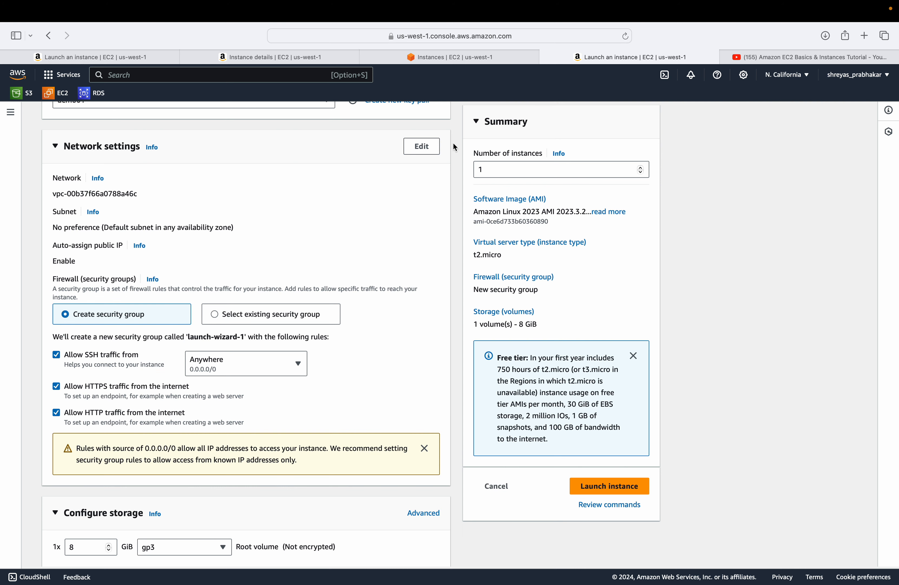
click(421, 146)
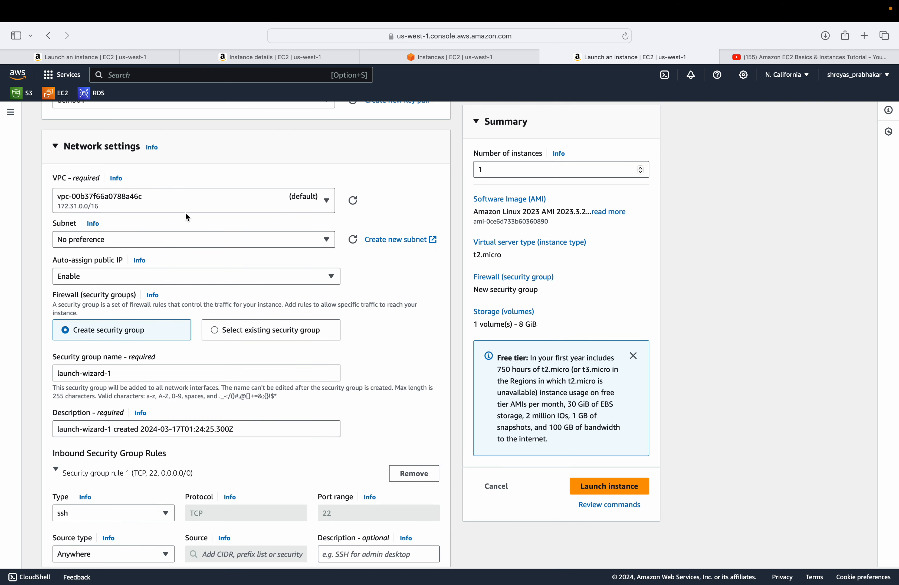
click(326, 240)
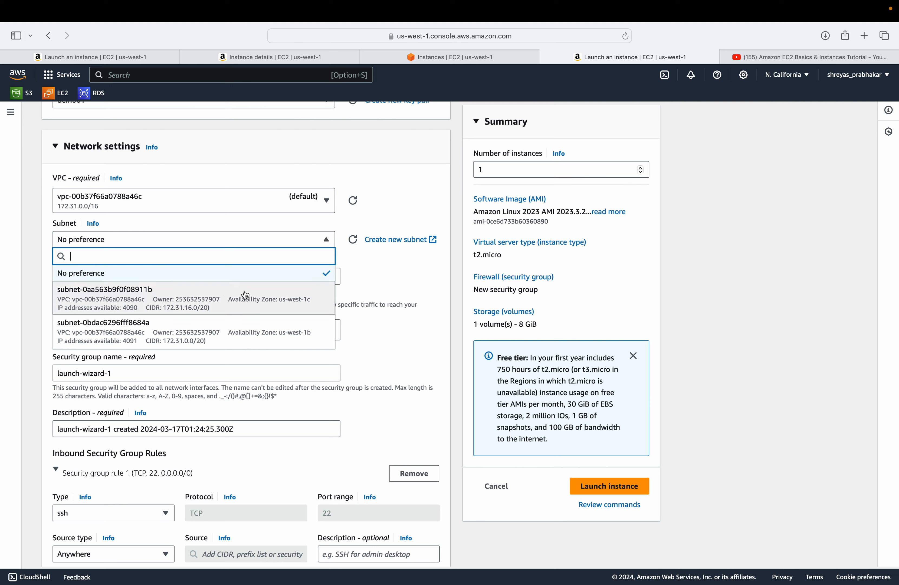
click(281, 298)
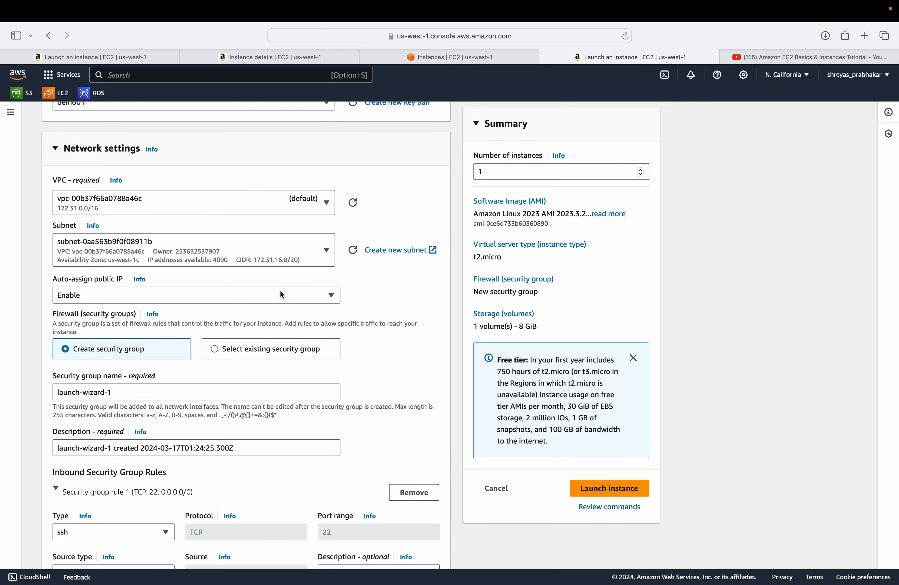
- Name the new security group demo01 and set its description to "demo01 creating security group"
scroll(291, 309, down, 3)
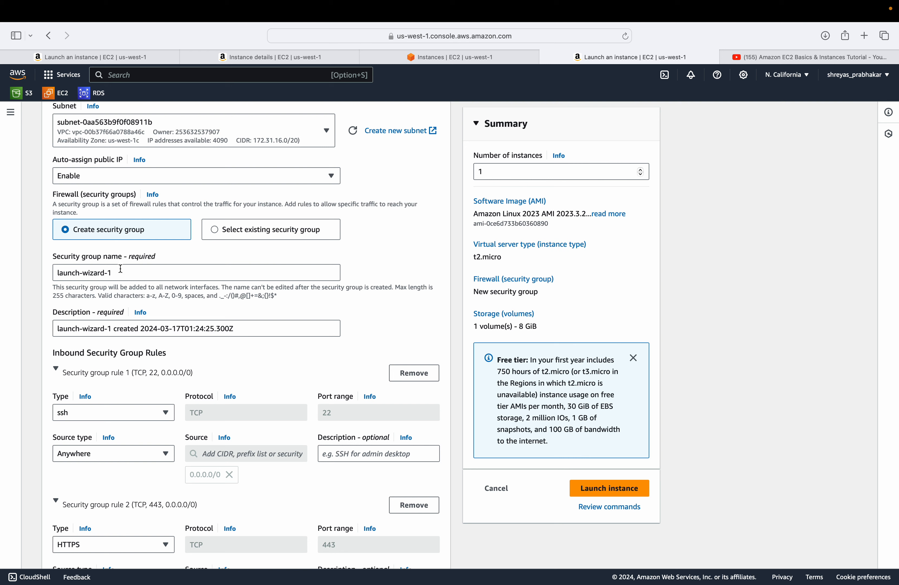
drag(121, 270, 1, 268)
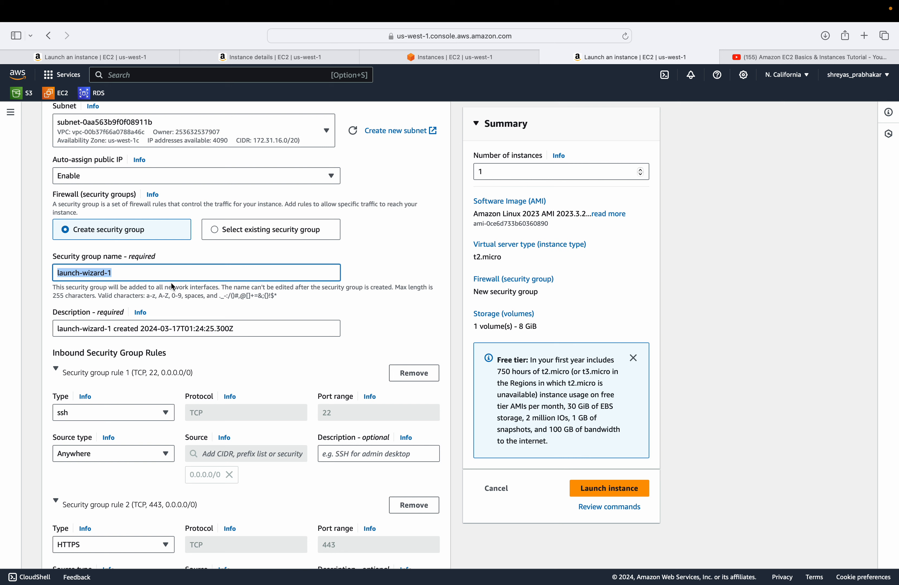
text(demo)
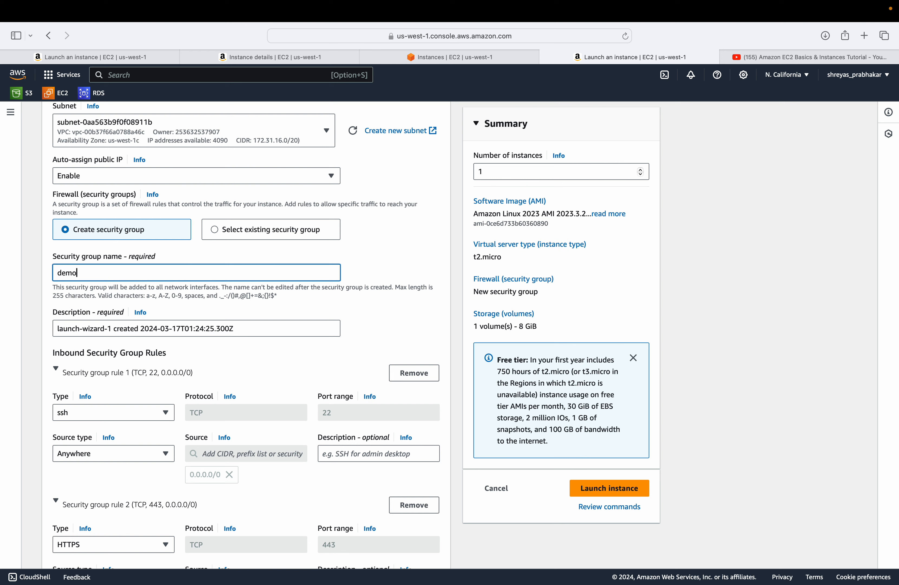
text(01)
click(245, 327)
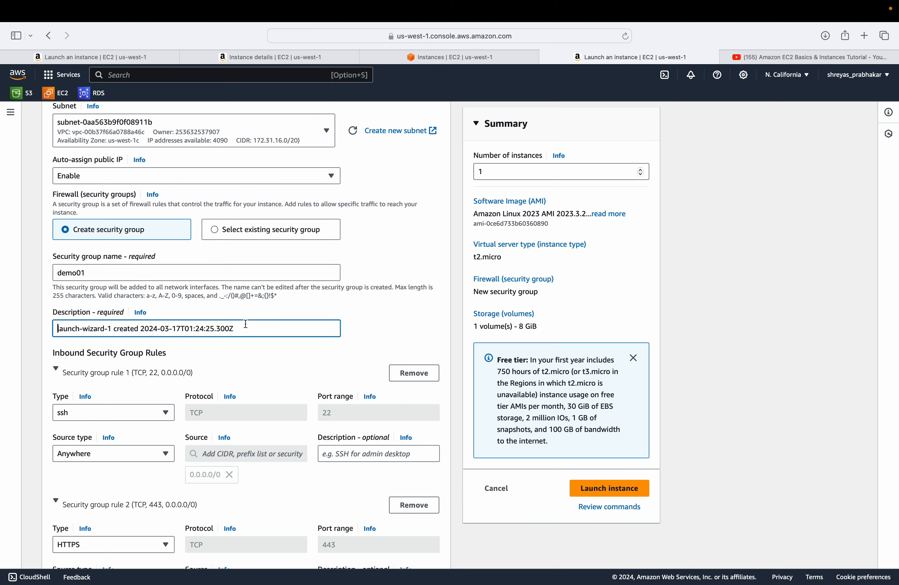
triple_click(153, 331)
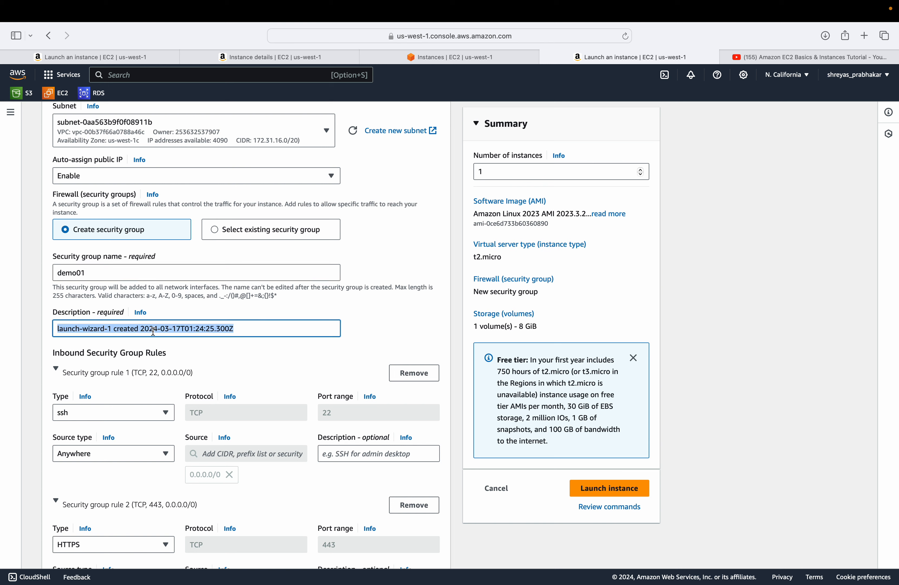
text(demo)
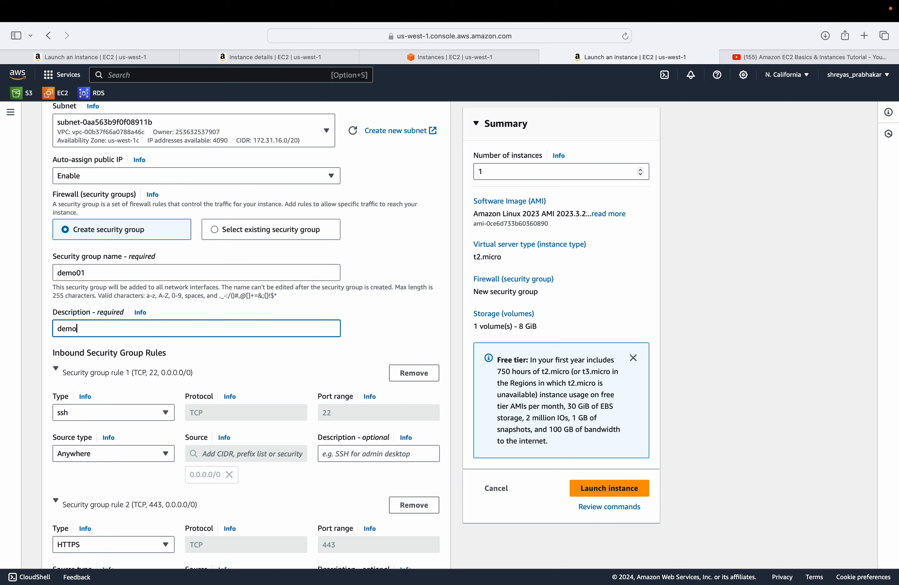
text(0`)
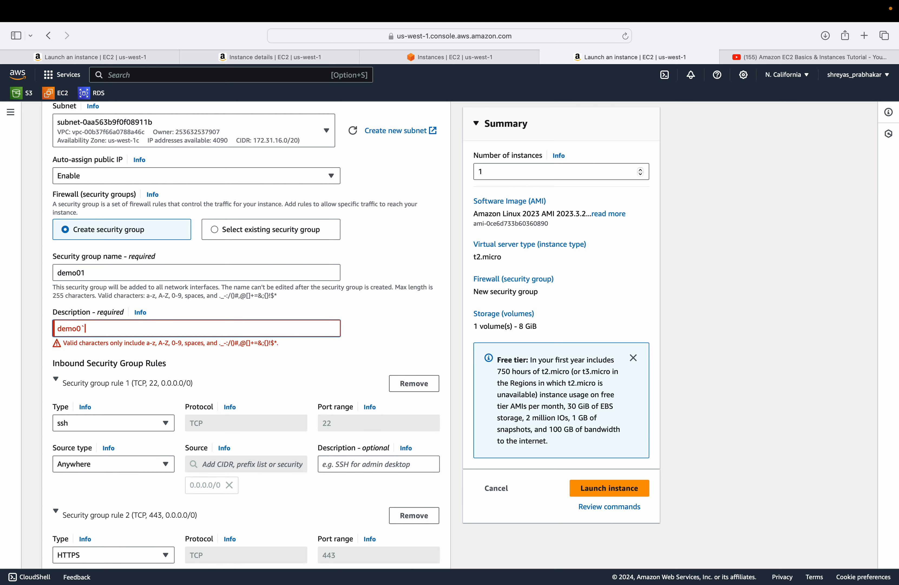
key(BackSpace)
text(1 )
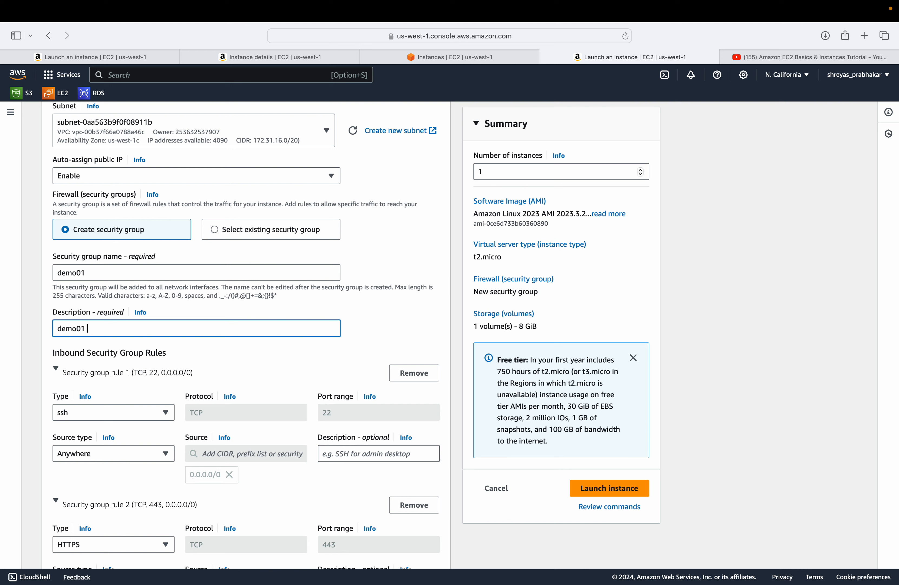
text(creating security group)
- Review the security group's SSH, HTTPS and HTTP inbound rules, including the source type options of the SSH rule
scroll(207, 373, down, 3)
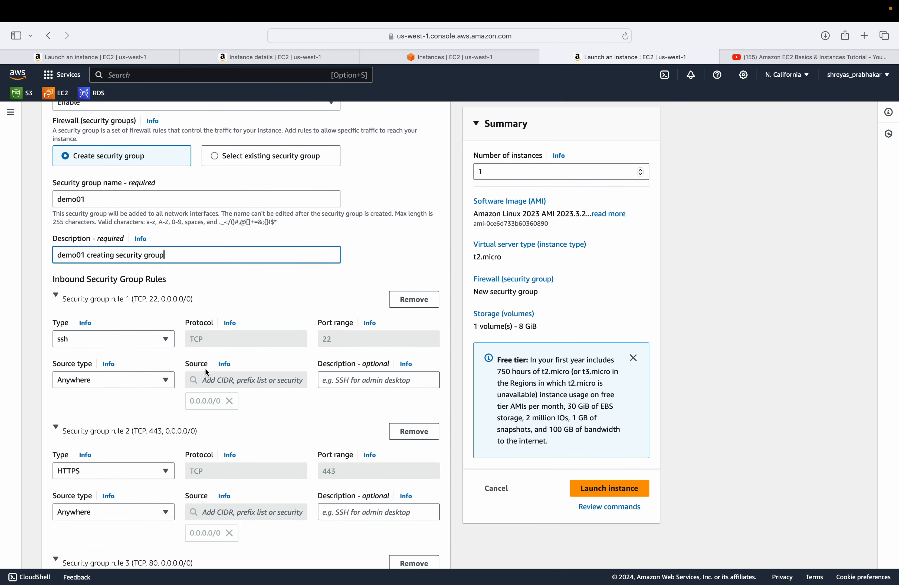
click(163, 380)
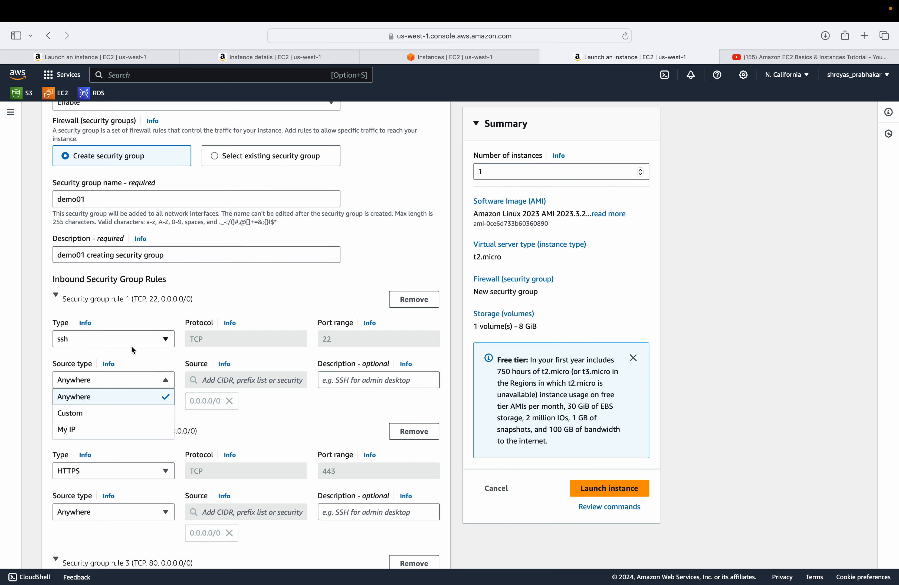
click(153, 362)
scroll(155, 364, down, 4)
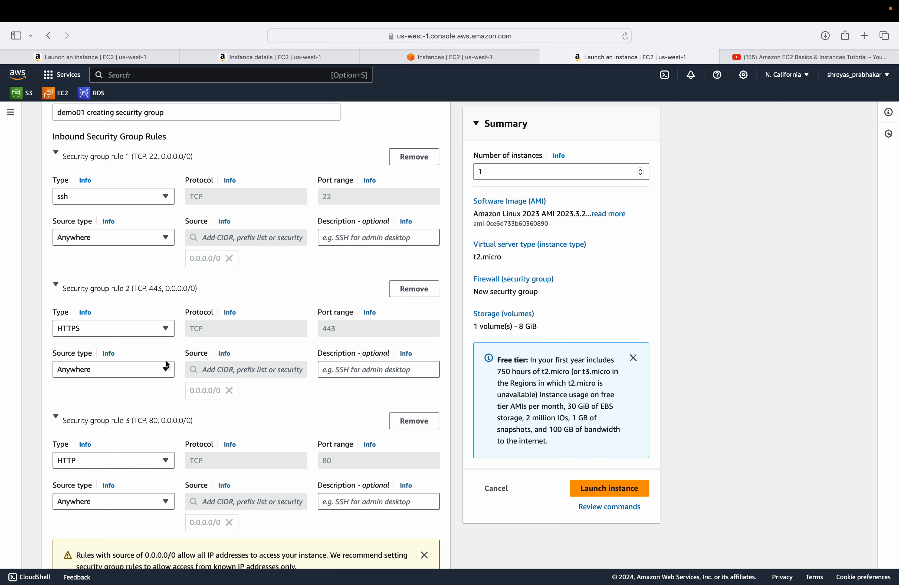
scroll(166, 361, down, 5)
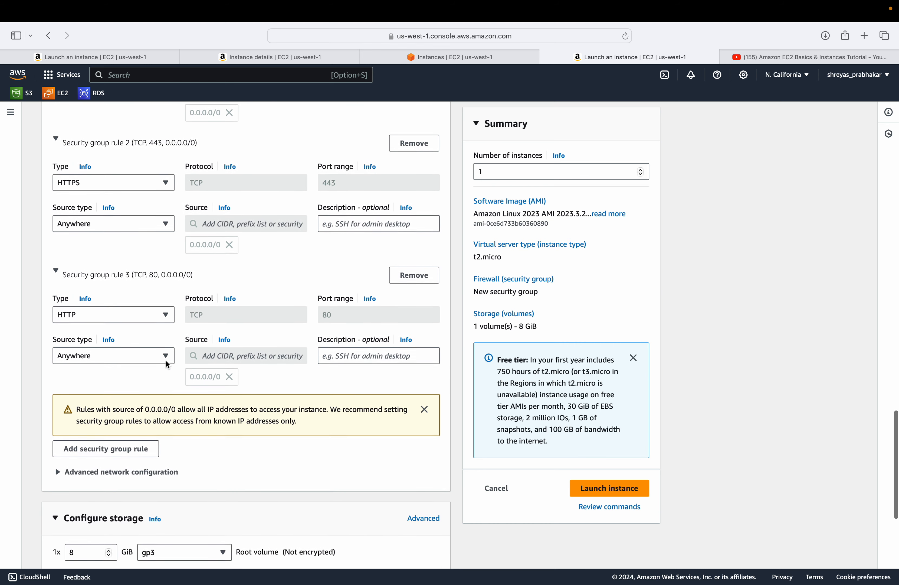
scroll(166, 361, down, 5)
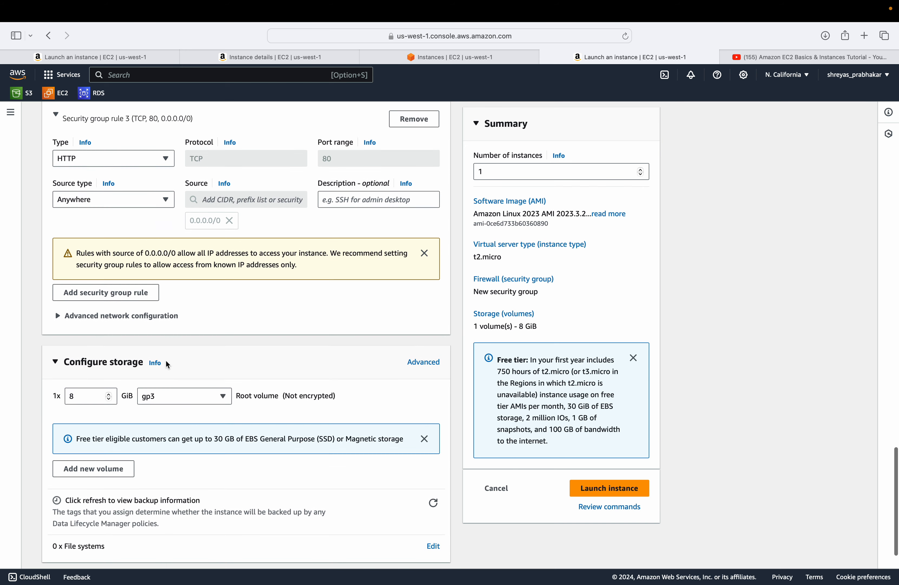
- Try a root volume size of 10 GiB and return it to 8 GiB
scroll(167, 364, down, 2)
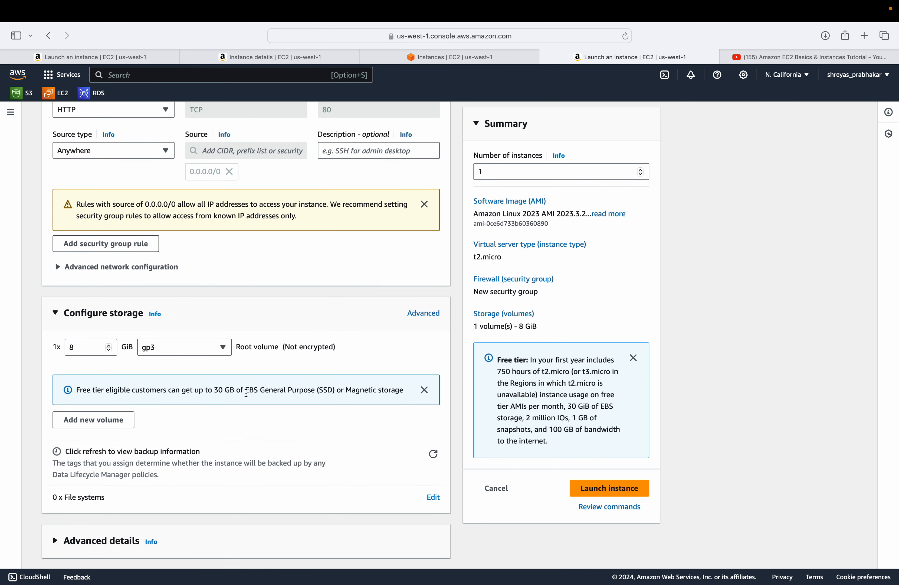
double_click(109, 345)
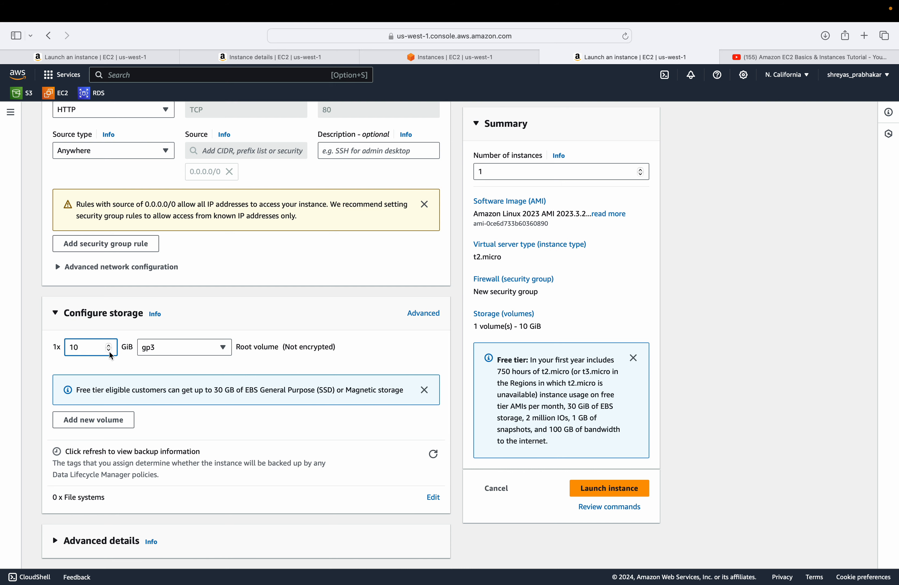
click(108, 350)
click(109, 351)
- Expand the advanced details and look through the optional instance settings such as IAM profile, hostname type and shutdown behavior
click(56, 541)
scroll(170, 505, down, 9)
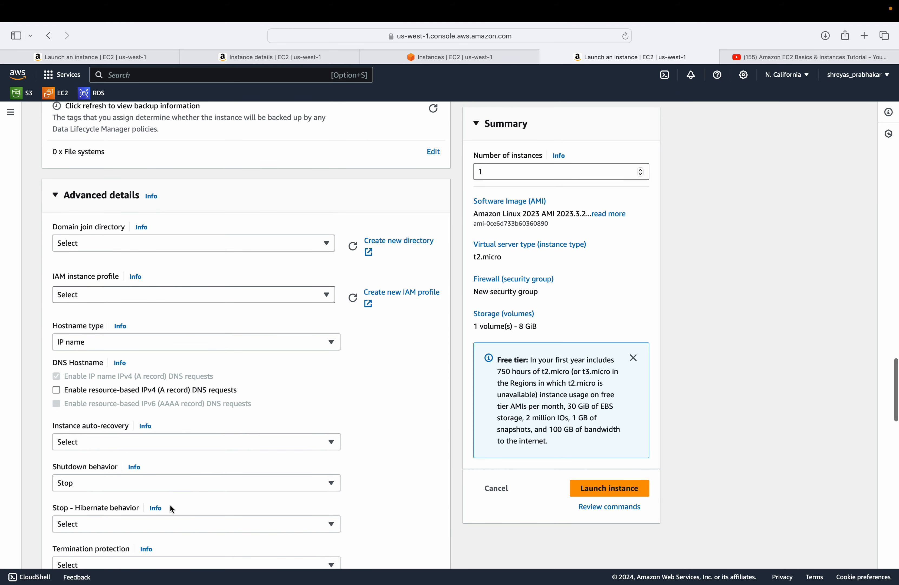
scroll(170, 504, down, 3)
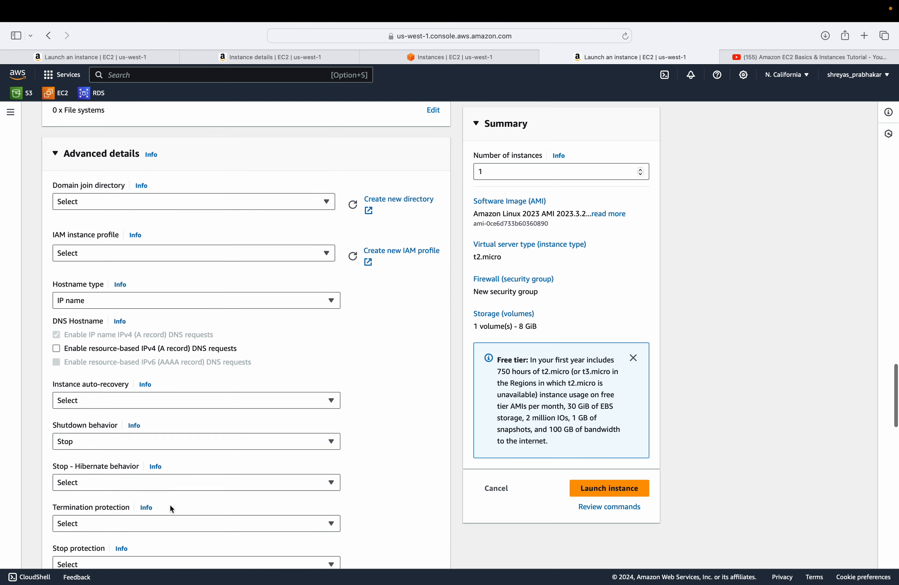
scroll(186, 445, up, 6)
scroll(187, 447, up, 1)
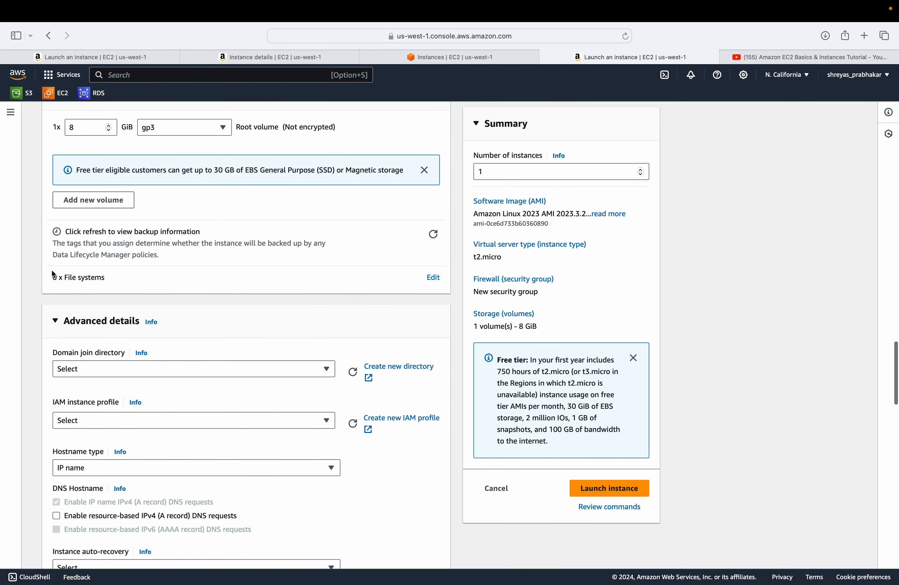
- Launch the configured instance and open it in the instances list from its ID in the launch confirmation
scroll(184, 369, up, 12)
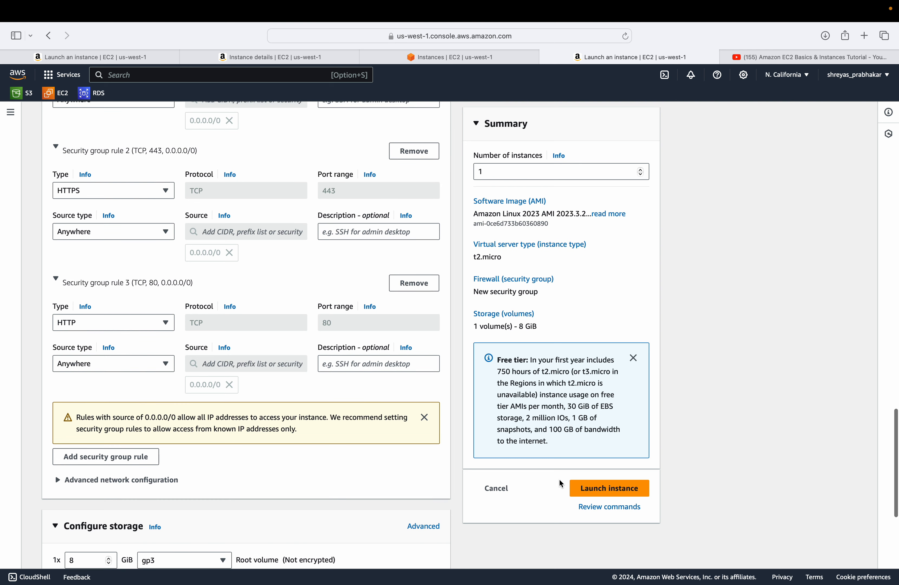
click(610, 489)
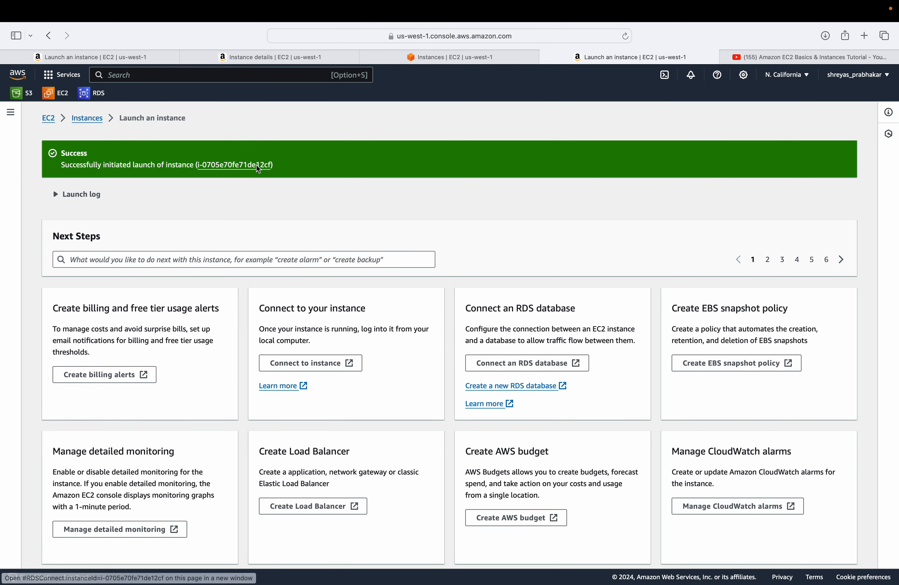
click(239, 165)
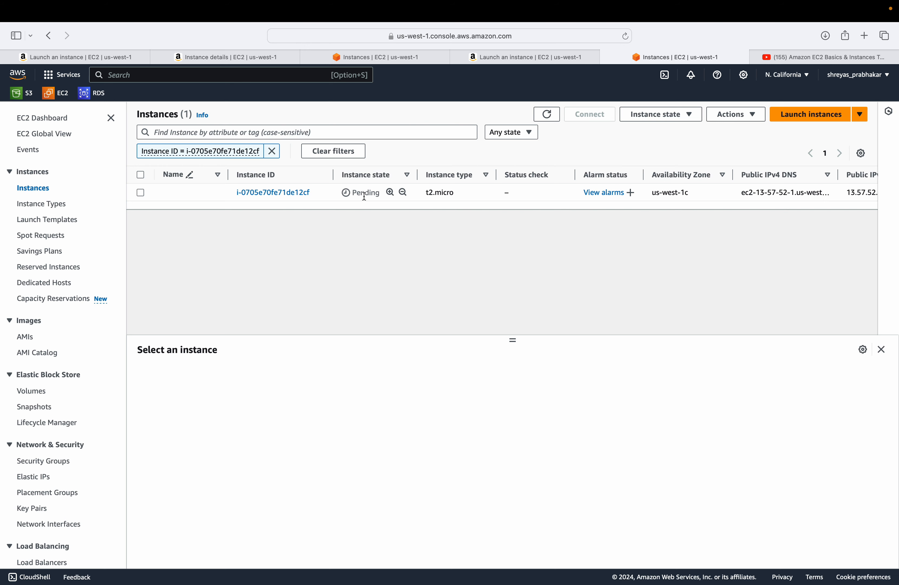
click(621, 36)
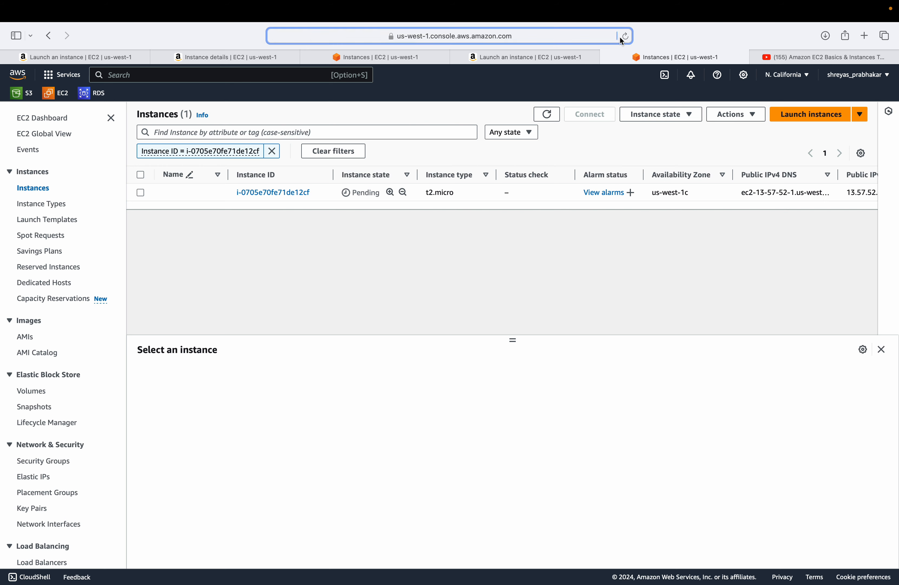
click(626, 36)
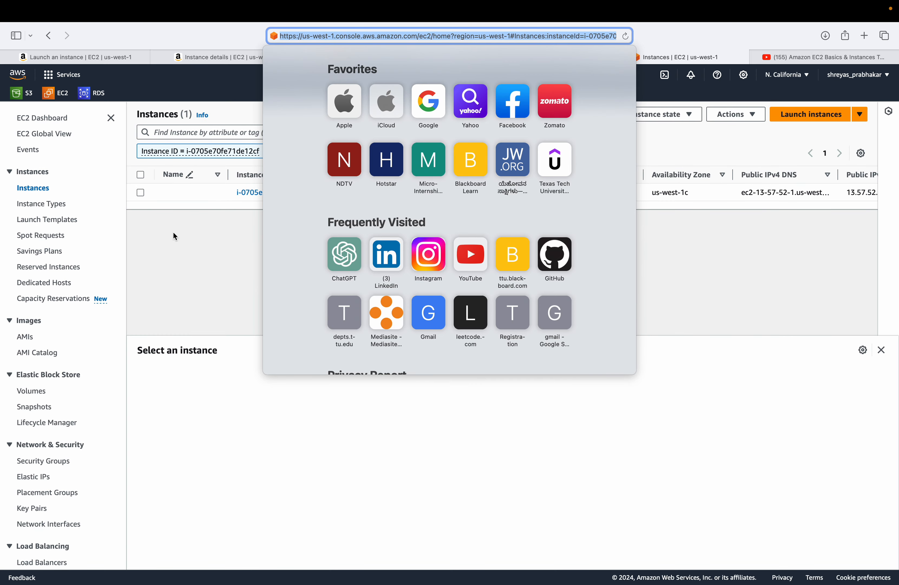
click(174, 235)
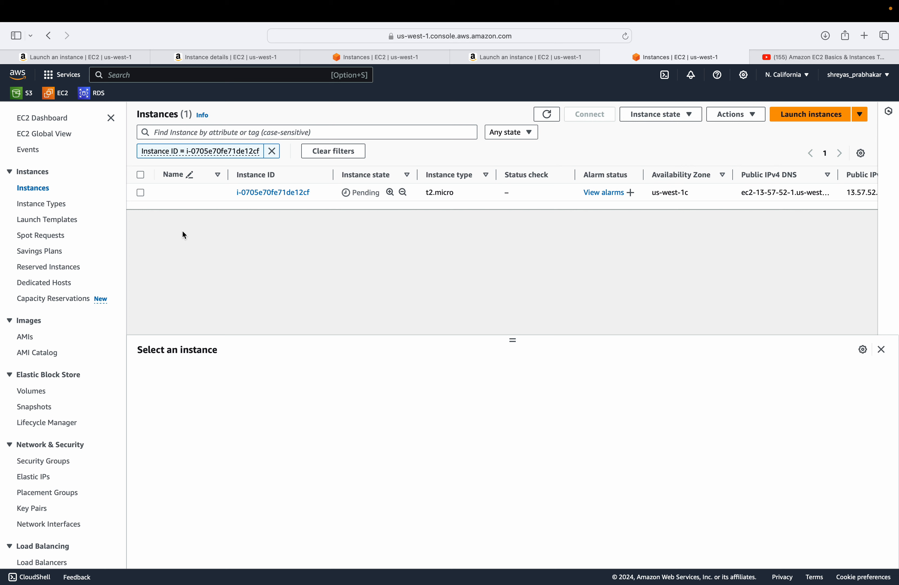
- Open the launched instance's security details and examine the inbound rules of its demo01 security group
click(286, 192)
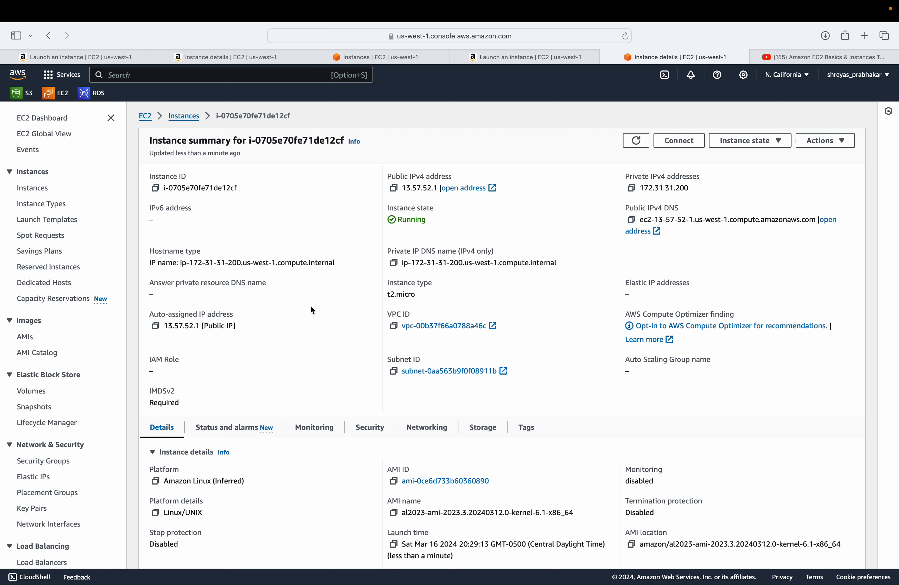
click(370, 427)
scroll(378, 428, down, 5)
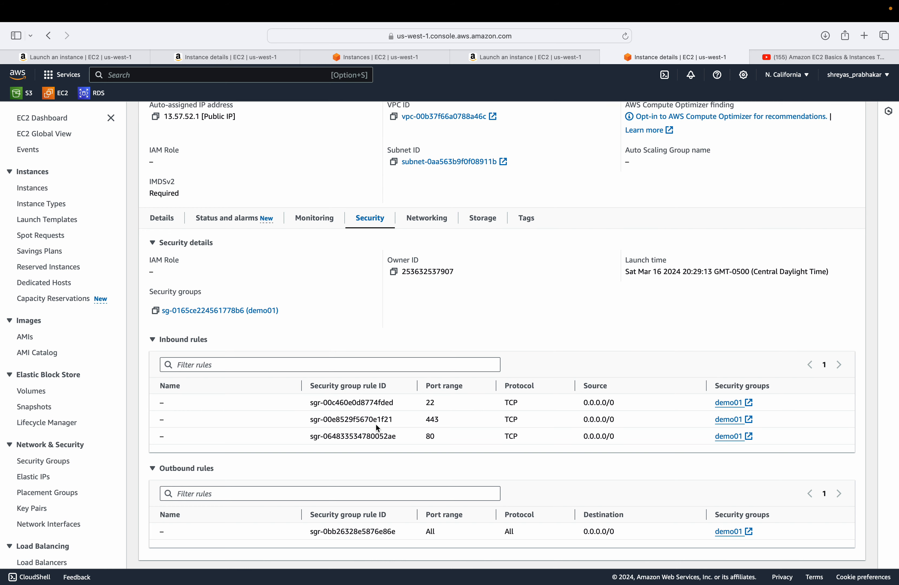
click(203, 311)
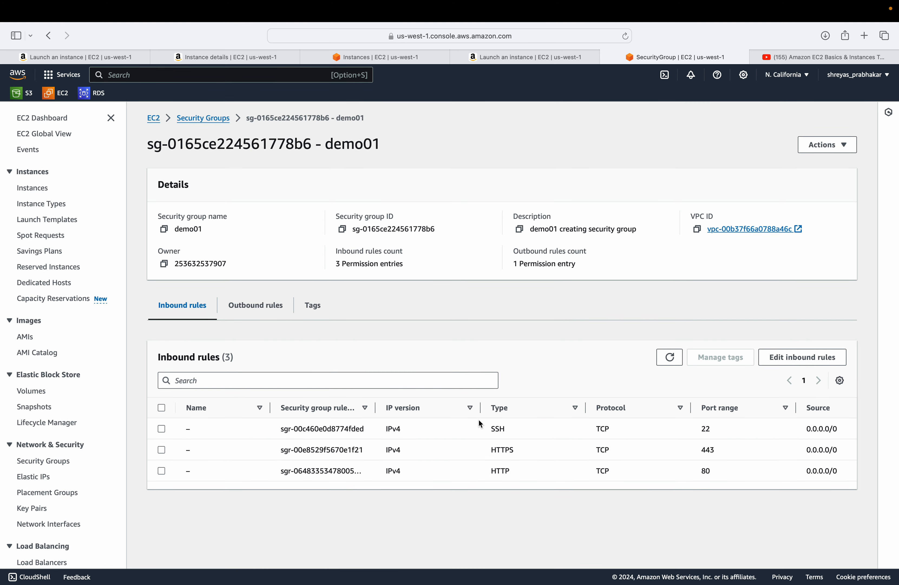
- Return to the instances list and connect to the launched instance with EC2 Instance Connect as ec2-user
scroll(507, 389, left, 5)
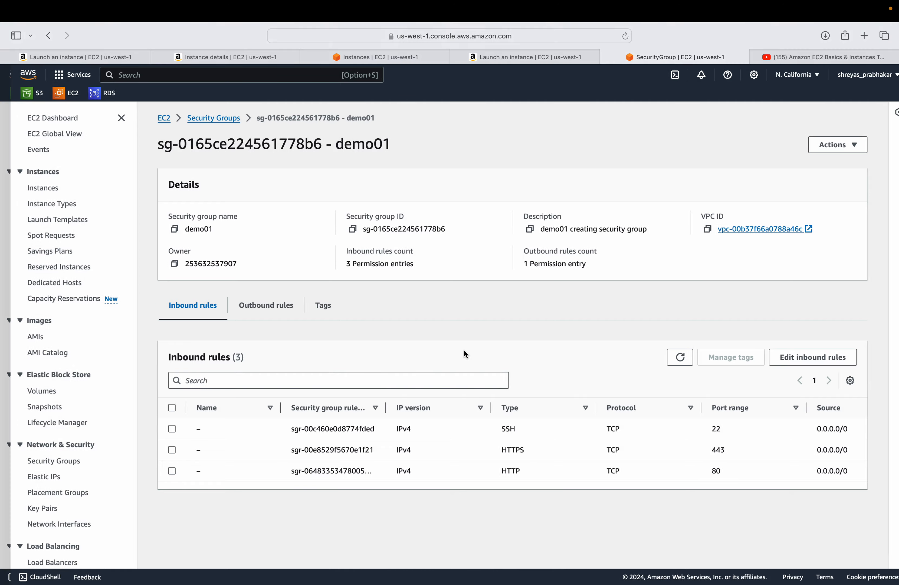
scroll(463, 349, up, 10)
scroll(464, 349, left, 5)
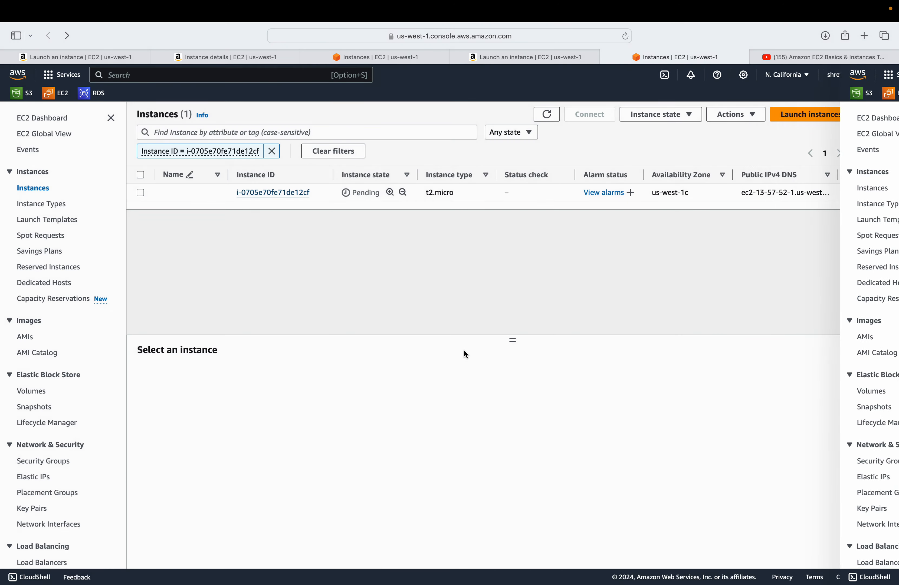
right_click(273, 188)
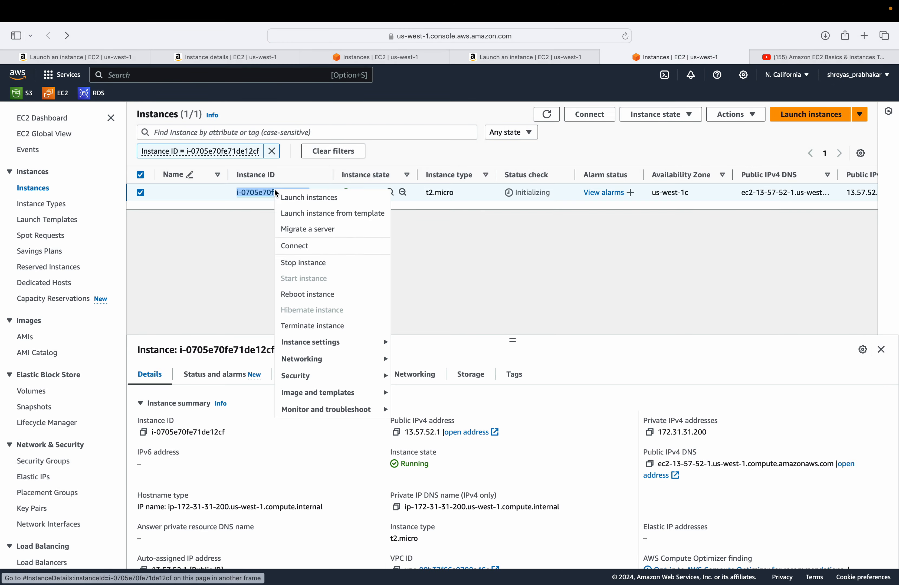
click(303, 247)
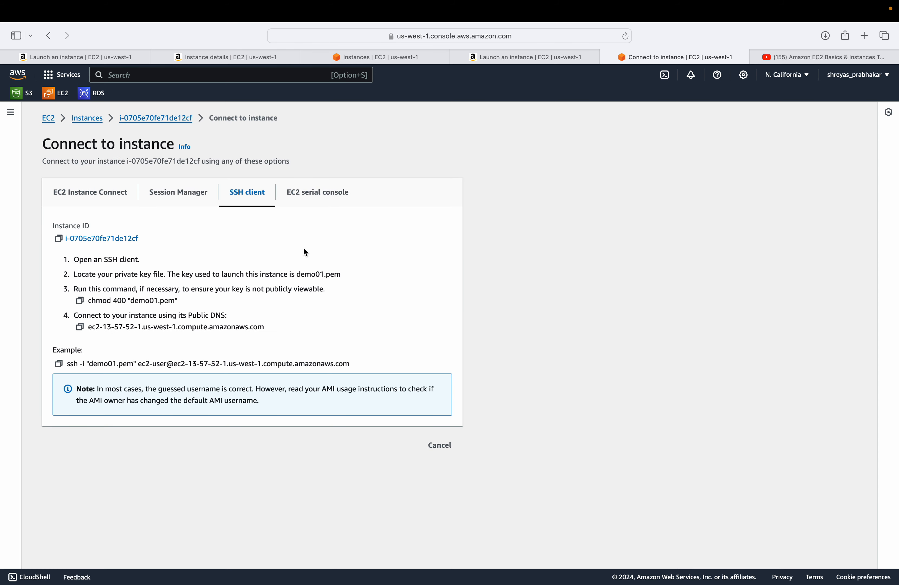
click(80, 191)
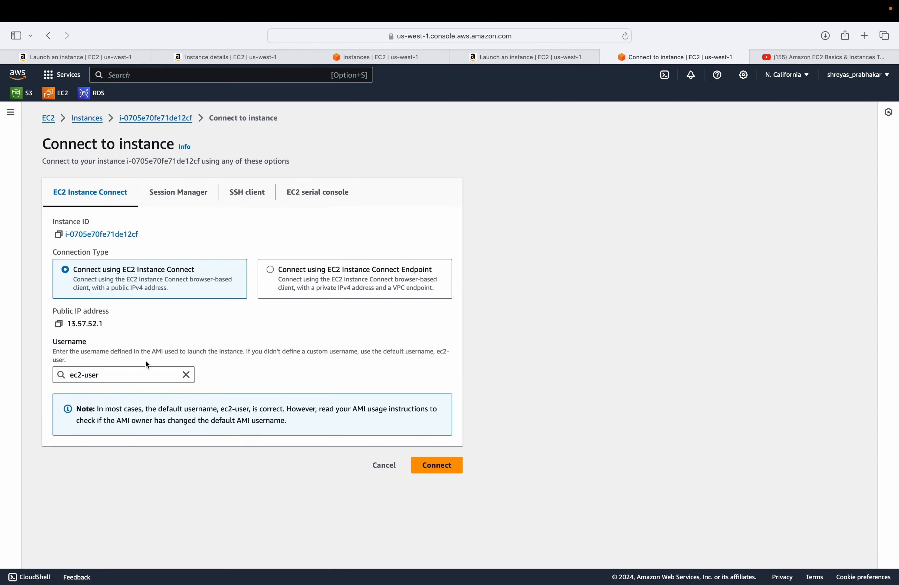
click(449, 466)
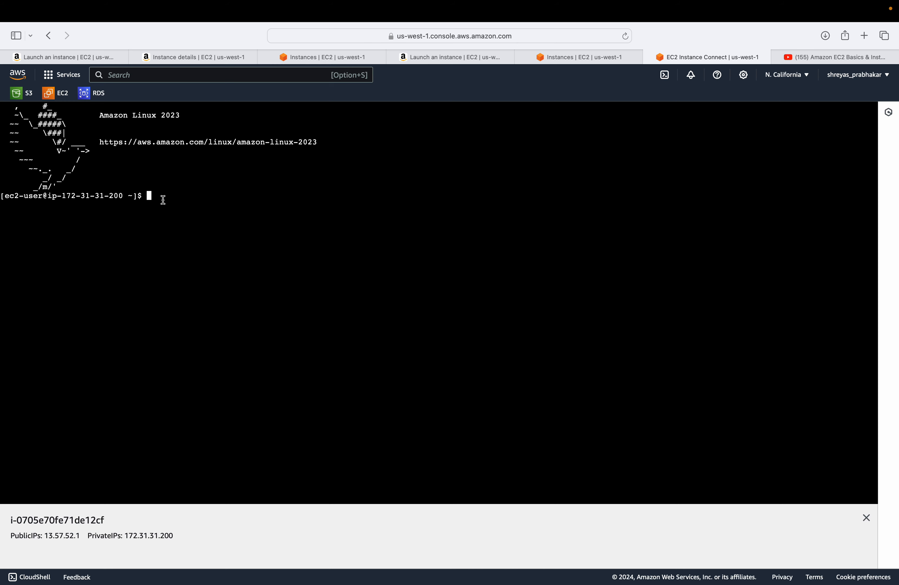
- Return to the instances list and open the SSH client connection instructions for the launched instance
click(476, 54)
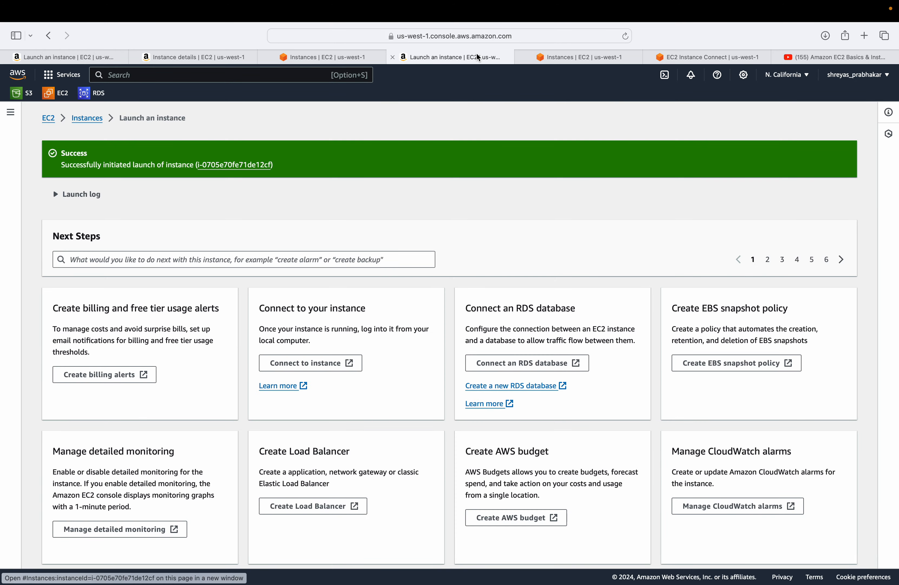
click(590, 63)
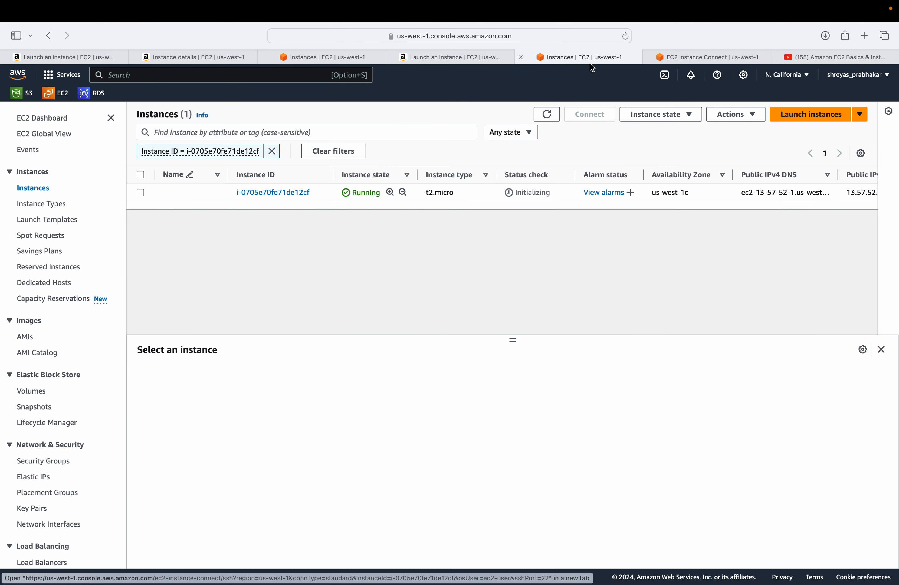
right_click(281, 195)
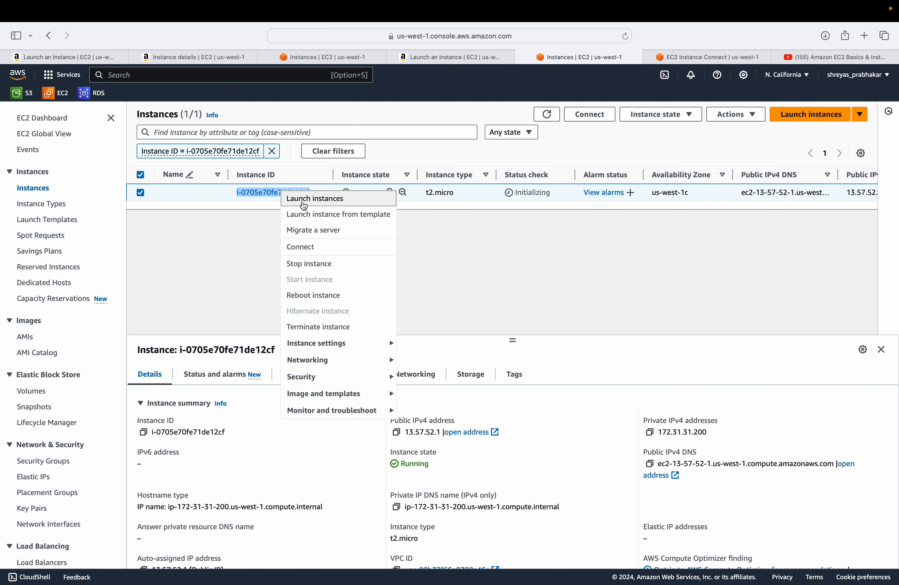
click(318, 246)
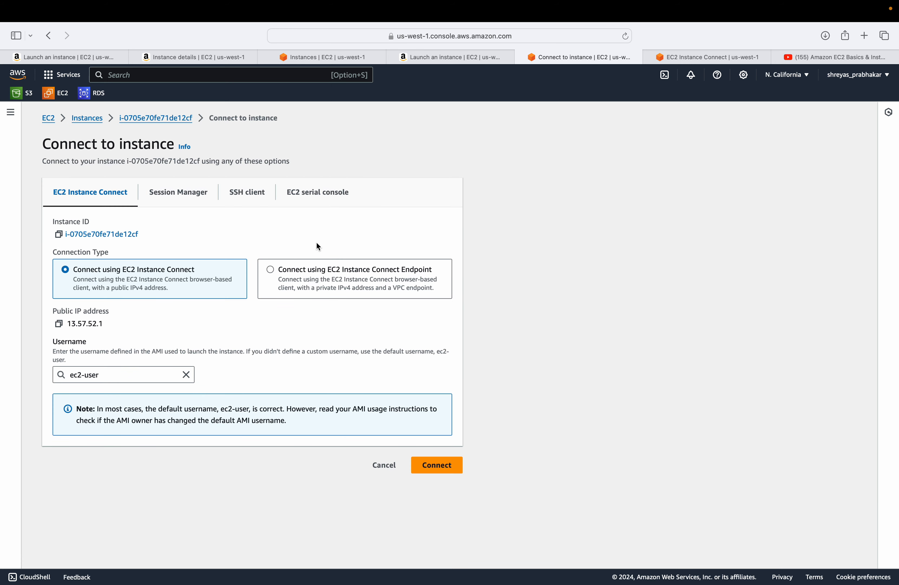
click(250, 203)
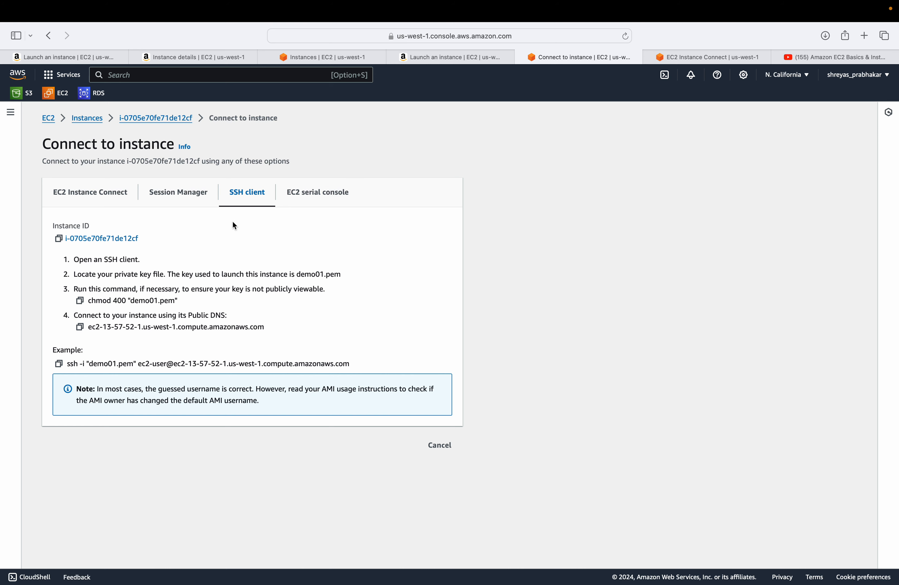
- Locate the downloaded demo01.pem key file in Finder's Downloads folder and copy it
mouse_move(858, 3)
click(821, 36)
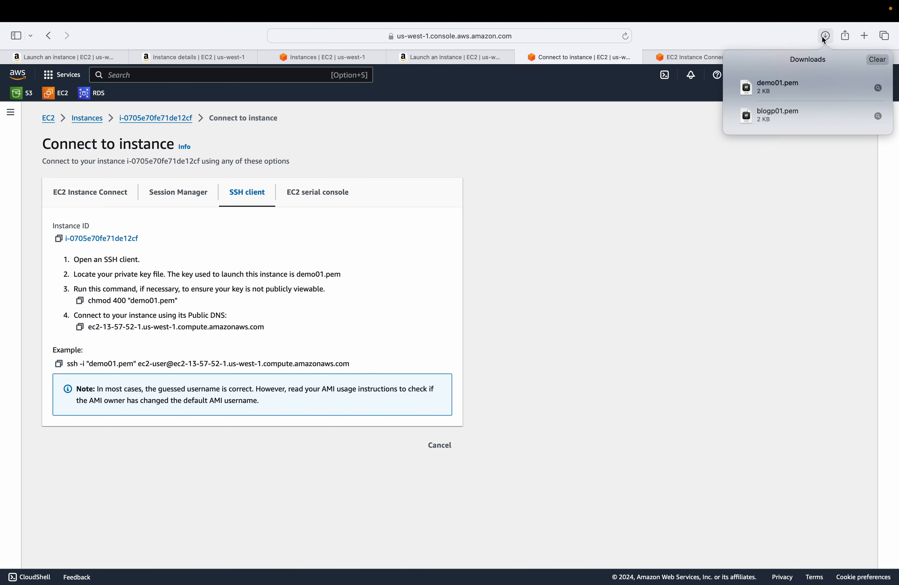
click(878, 88)
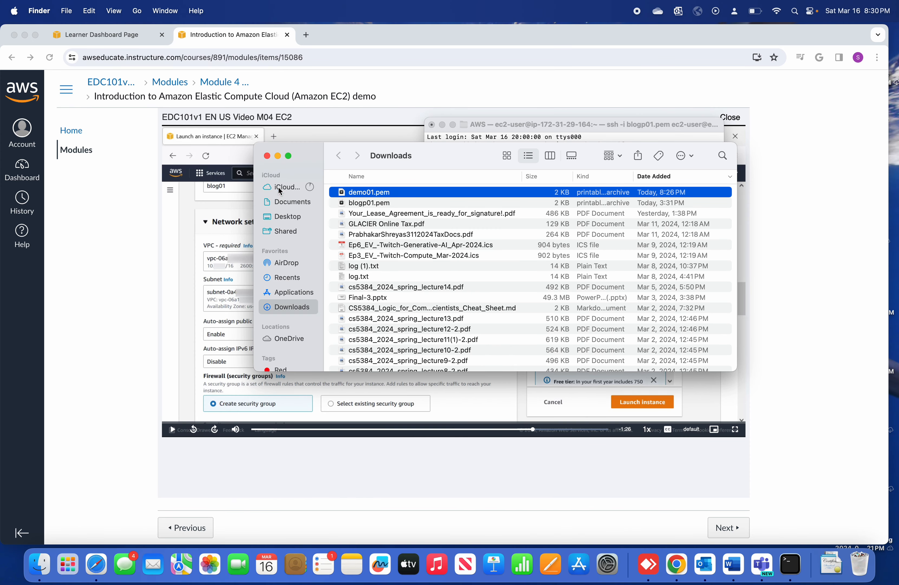
right_click(396, 184)
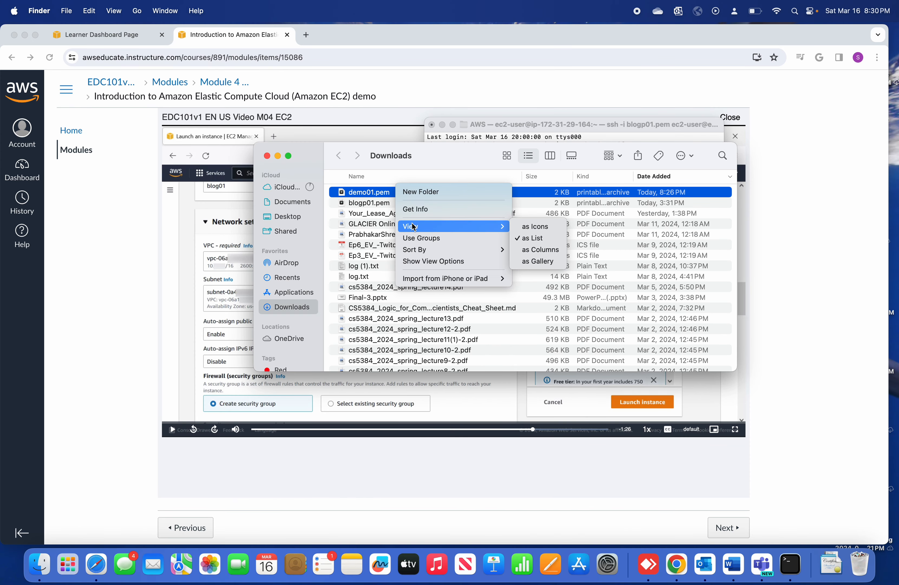
click(373, 195)
right_click(373, 194)
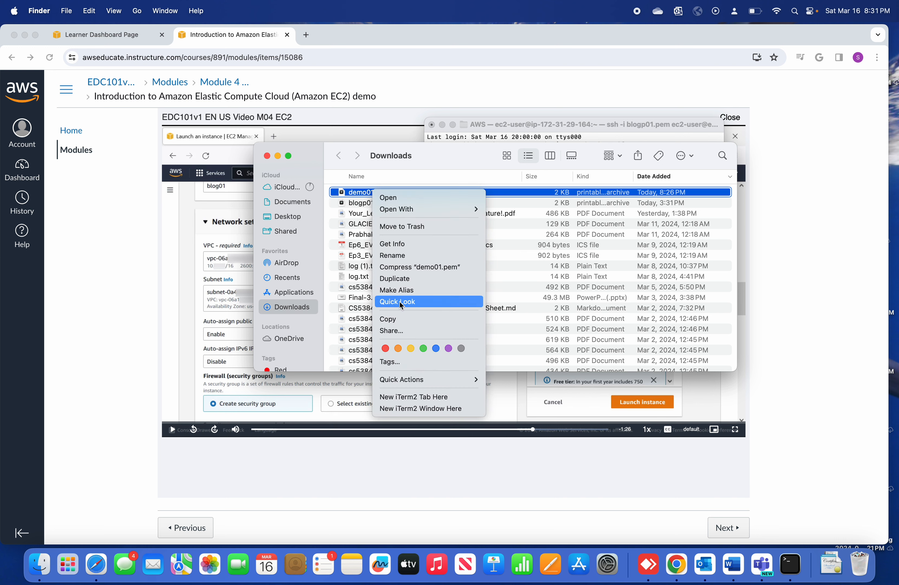
click(404, 320)
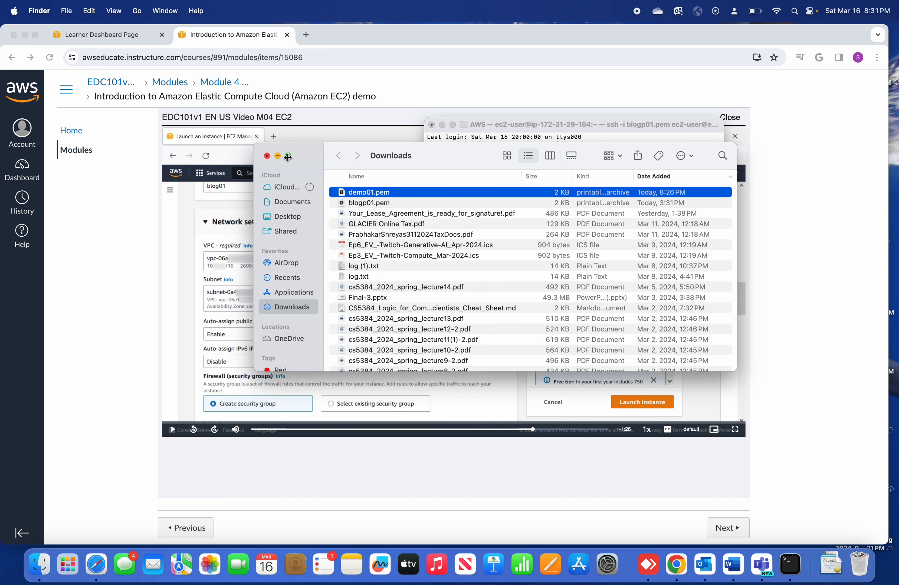
- Paste the copied demo01.pem into the AWS folder inside Spring2024 on the Desktop, and close the Finder window
click(288, 155)
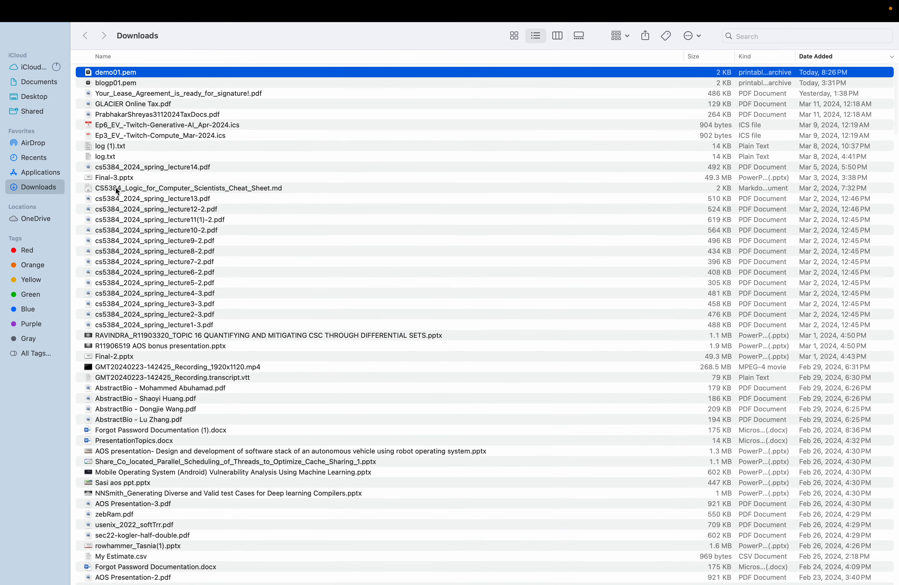
click(41, 98)
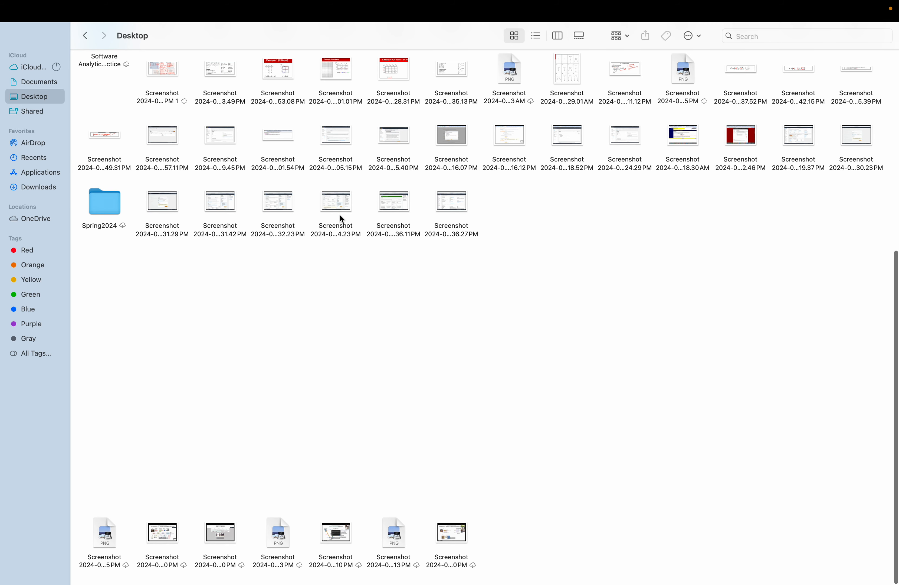
click(90, 35)
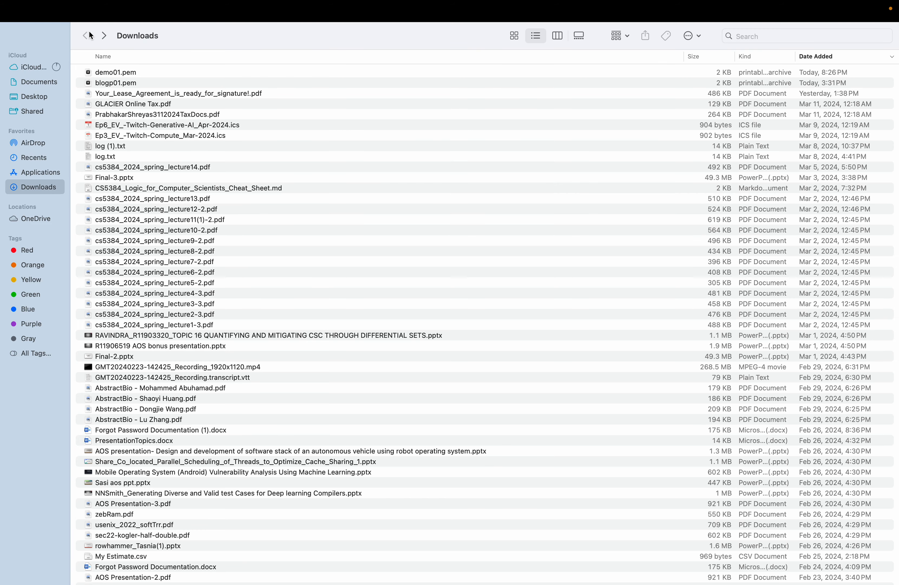
click(41, 98)
double_click(114, 199)
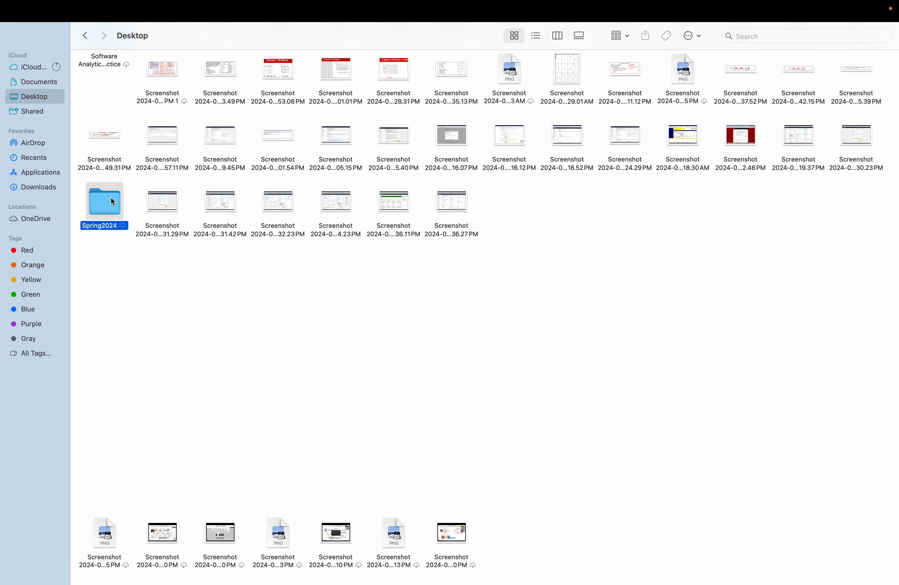
double_click(168, 143)
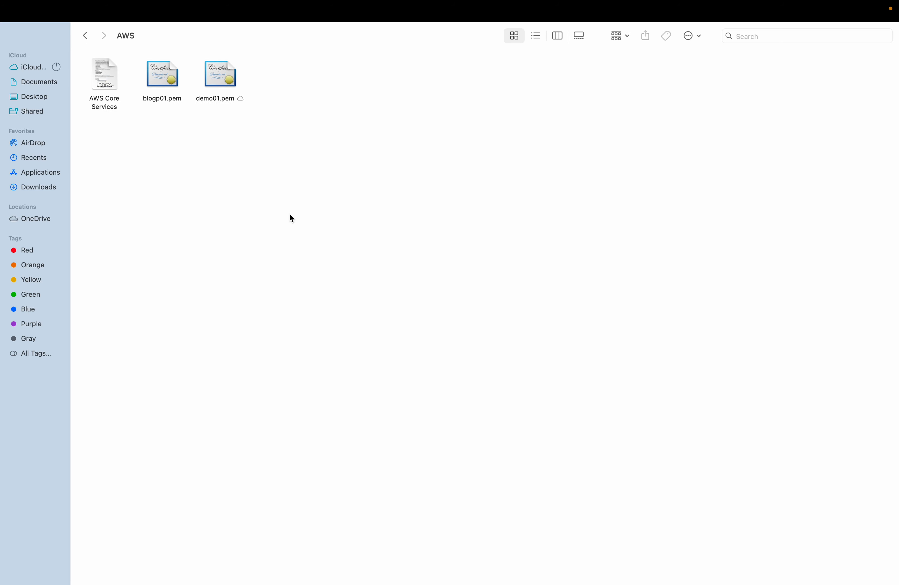
mouse_move(110, 22)
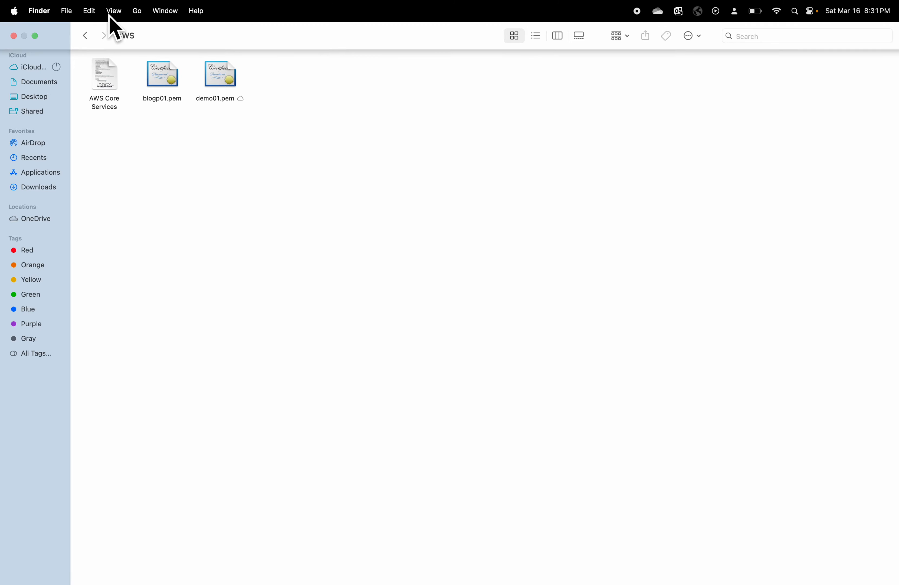
click(16, 36)
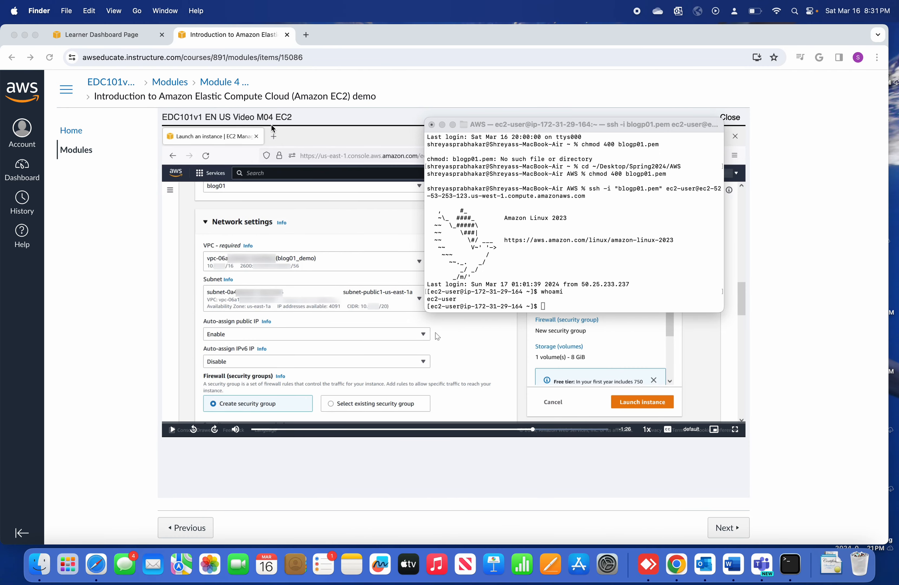
- Dismiss the browser's downloads list, and close the old Terminal window, terminating its running ssh process
key(ctrl+Right)
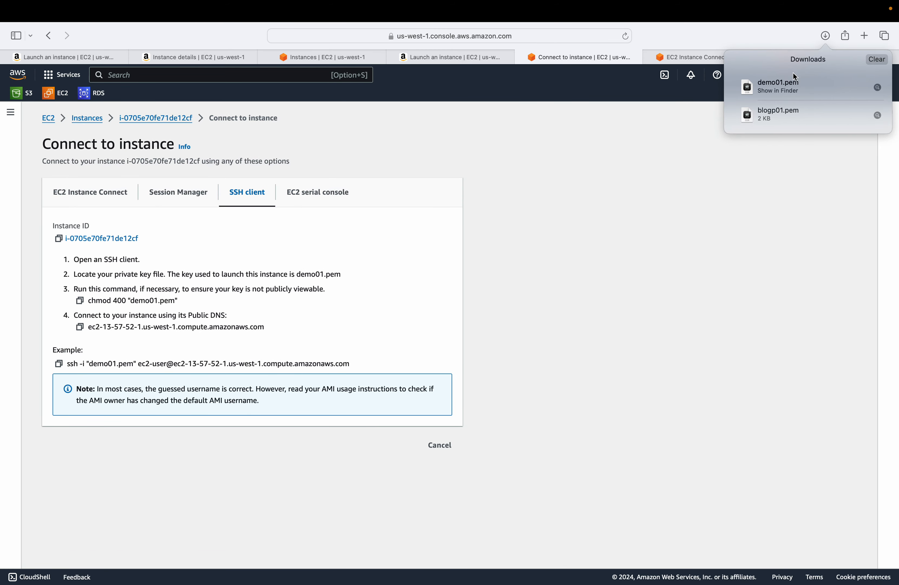
click(469, 223)
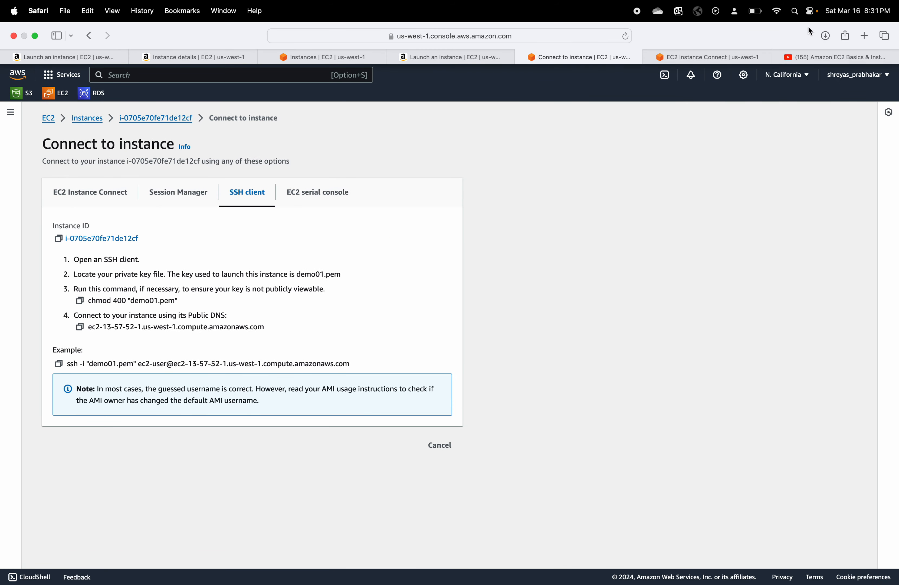
key(ctrl+Left)
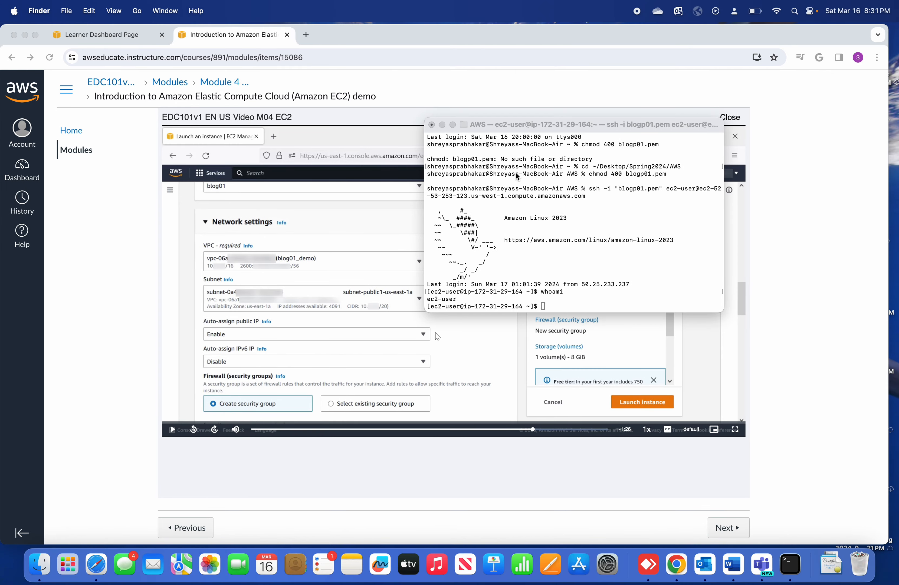
click(432, 125)
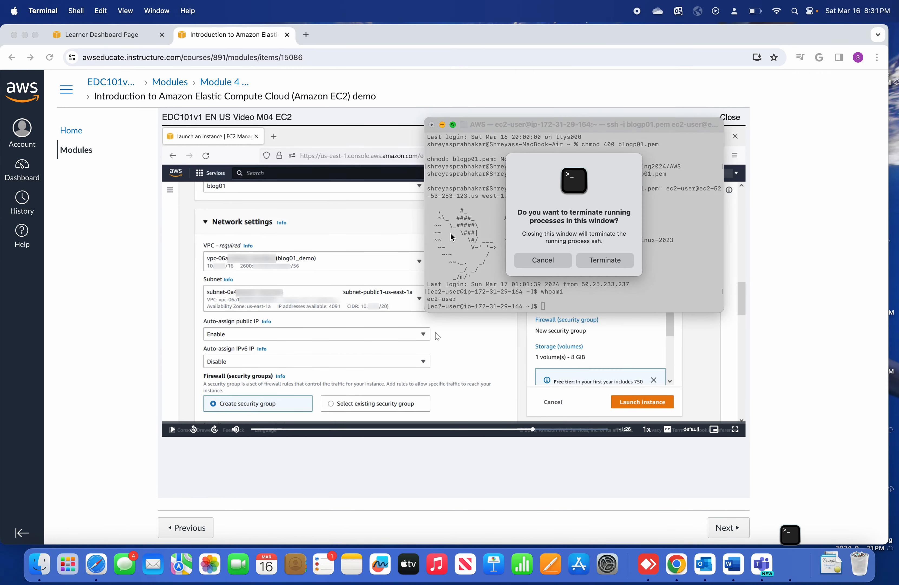
click(603, 260)
- Search the Mac for Terminal and open a new Terminal window
key(ctrl+Right)
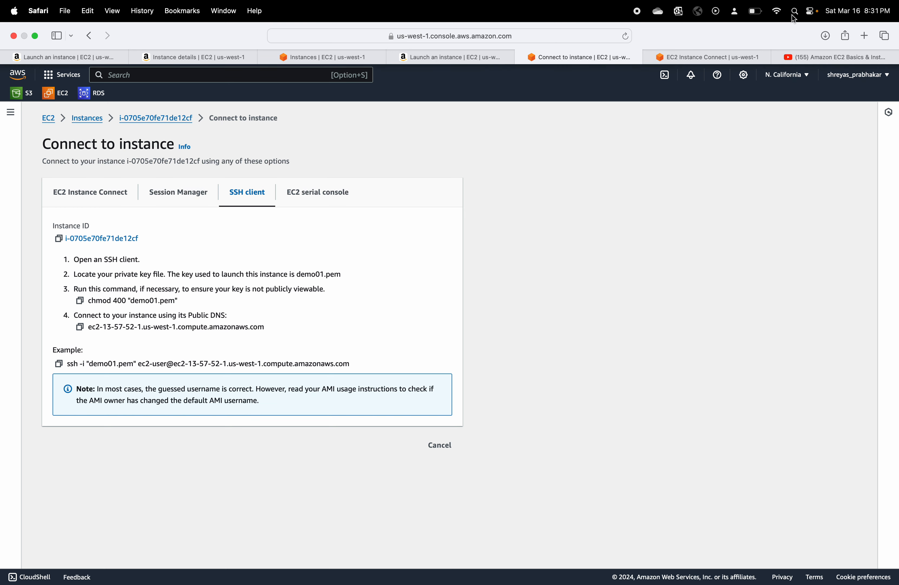
click(794, 15)
click(794, 15)
click(795, 12)
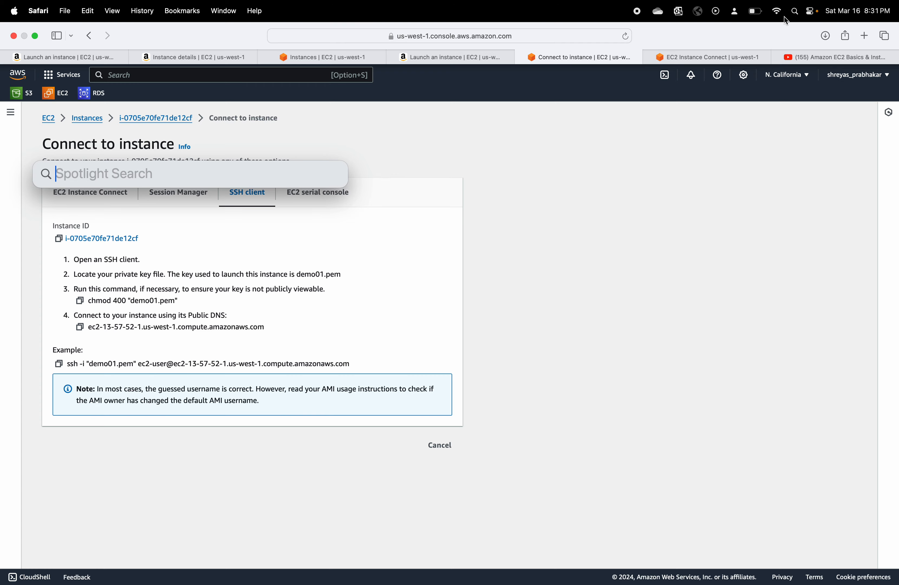
text(ter)
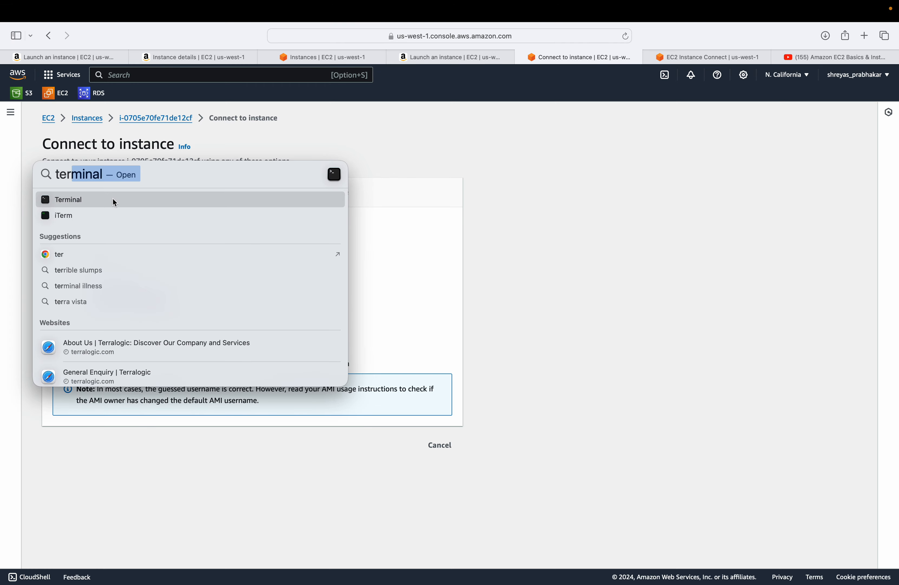
click(112, 198)
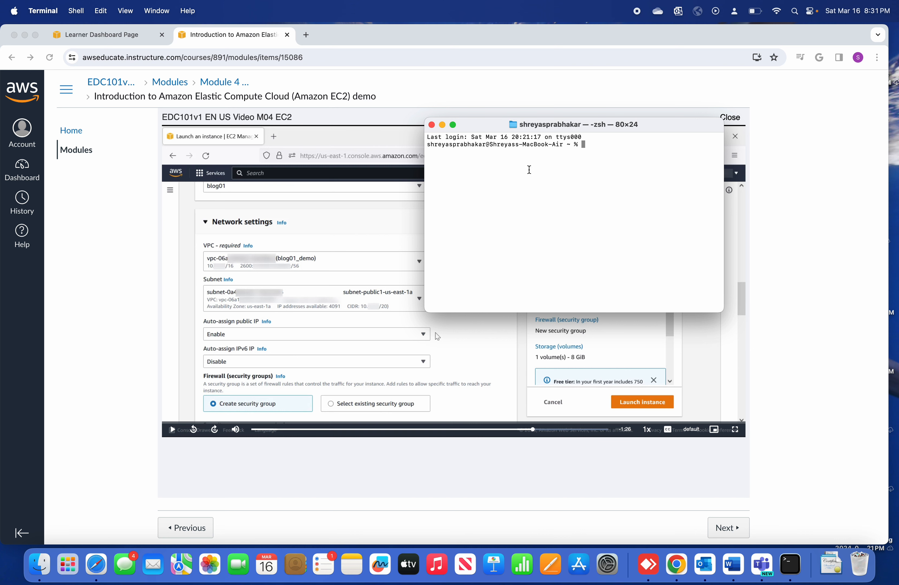
- Make the Terminal window full screen and change the working directory to ~/Desktop
text(cd)
click(453, 125)
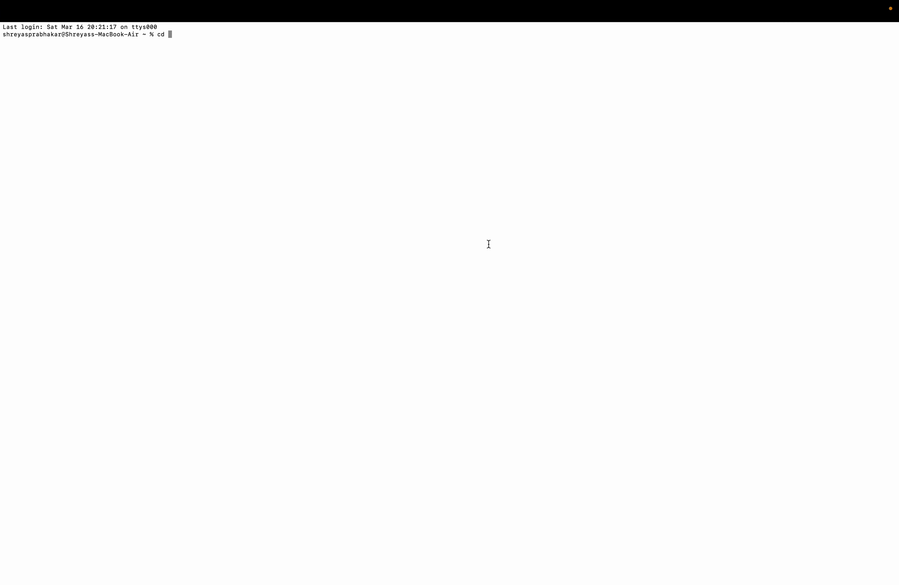
text(~/)
key(BackSpace)
key(BackSpace)
key(BackSpace)
text(kto)
key(Return)
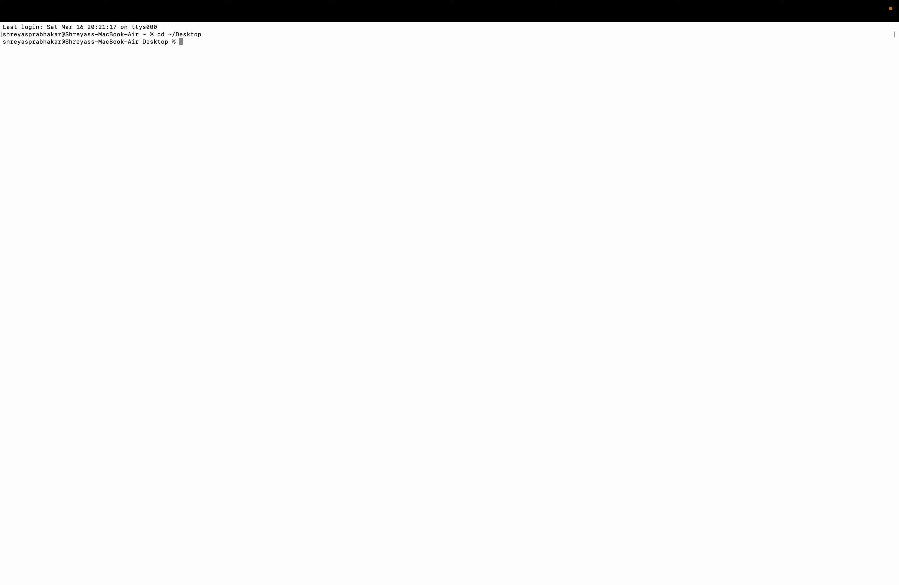